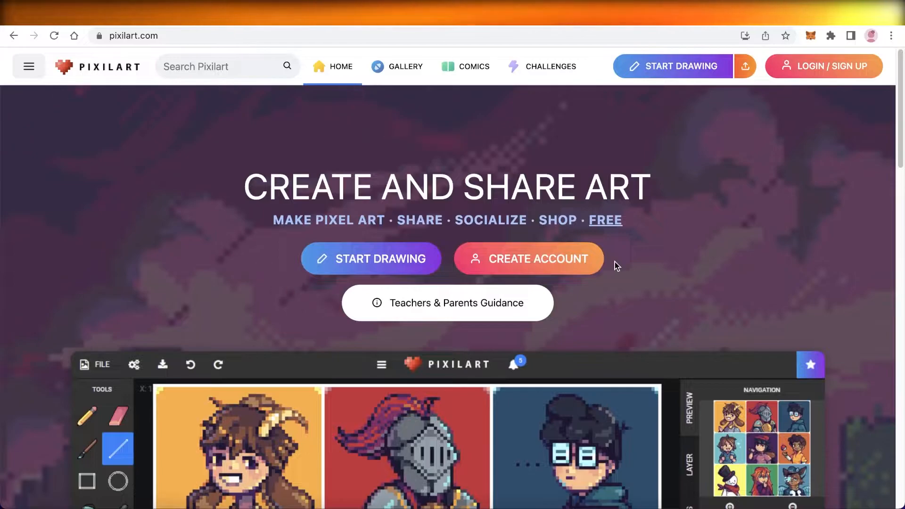
- Open the drawing editor from the Pixilart home page and create a blank 100 by 100 canvas
{"action": "scroll", "coordinate": [614, 264], "scroll_direction": "down", "scroll_amount": 1}
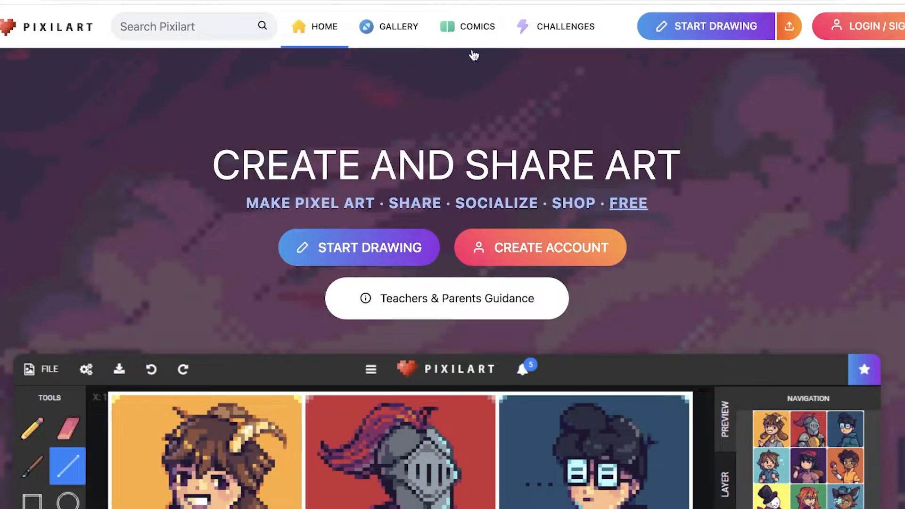
{"action": "left_click", "coordinate": [352, 256]}
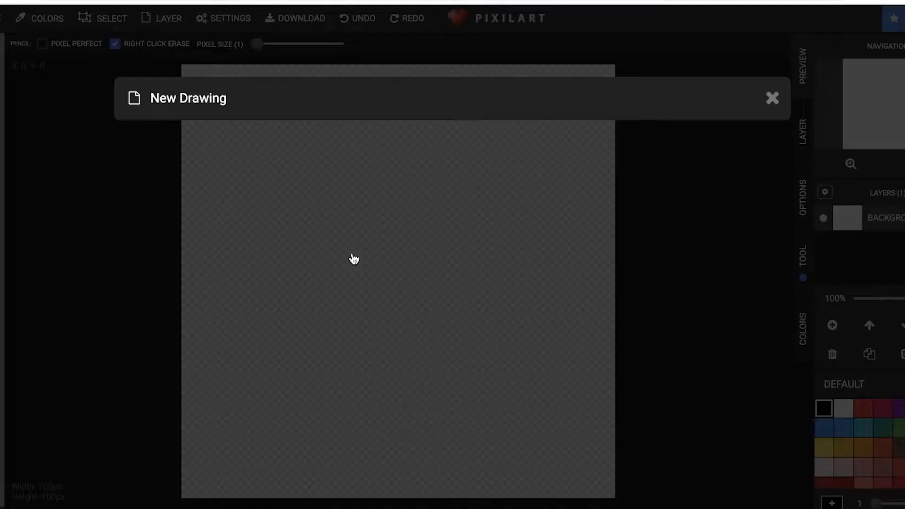
{"action": "scroll", "coordinate": [401, 228], "scroll_direction": "down", "scroll_amount": 3}
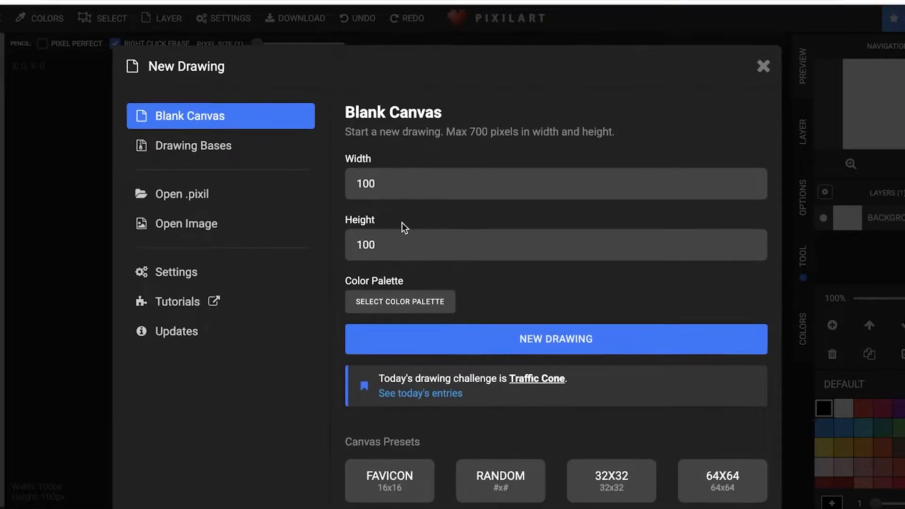
{"action": "scroll", "coordinate": [432, 89], "scroll_direction": "up", "scroll_amount": 3}
{"action": "left_click", "coordinate": [432, 174]}
{"action": "double_click", "coordinate": [432, 173]}
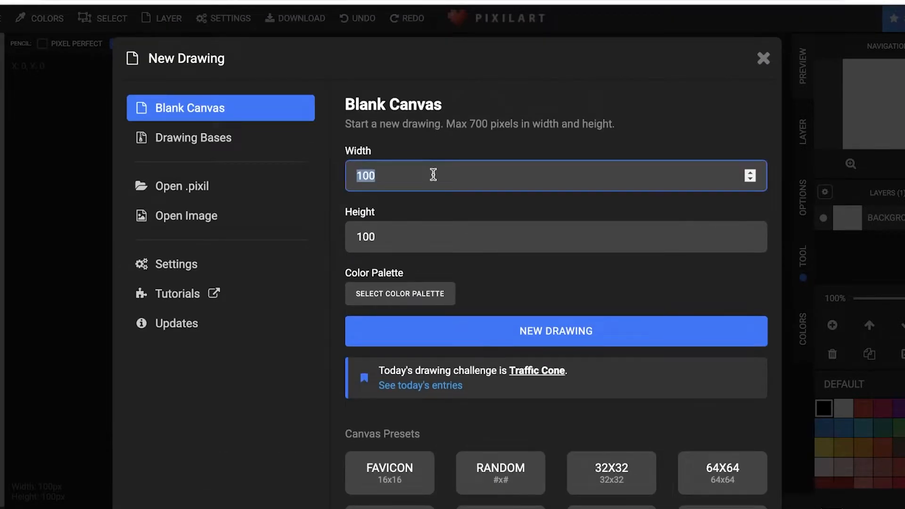
{"action": "left_click", "coordinate": [486, 336]}
{"action": "left_click", "coordinate": [419, 353]}
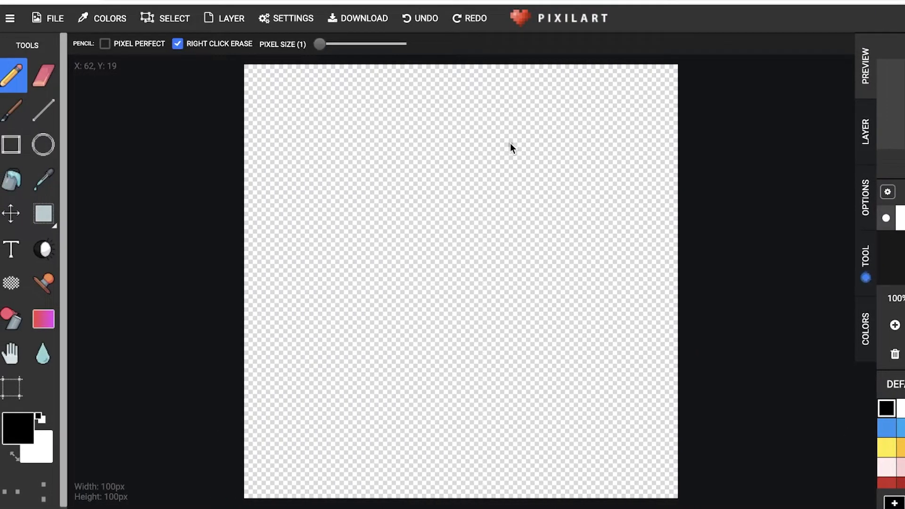
- Create a new blank drawing 30 pixels wide and 30 pixels high, replacing the current canvas
{"action": "left_click", "coordinate": [47, 18]}
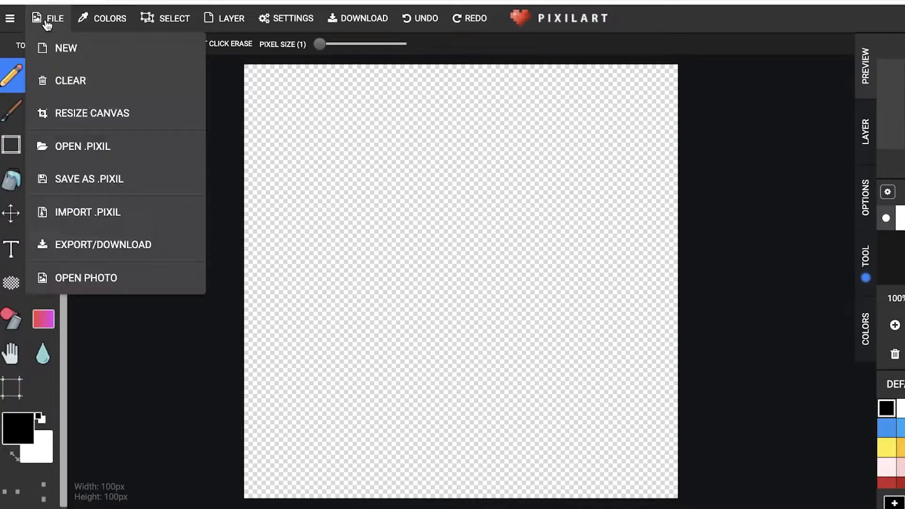
{"action": "left_click", "coordinate": [65, 54]}
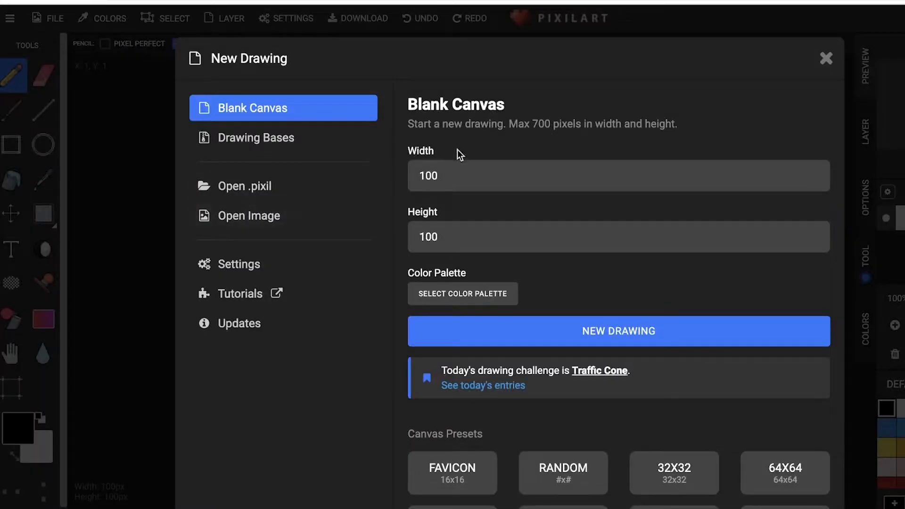
{"action": "left_click", "coordinate": [448, 162]}
{"action": "double_click", "coordinate": [449, 170]}
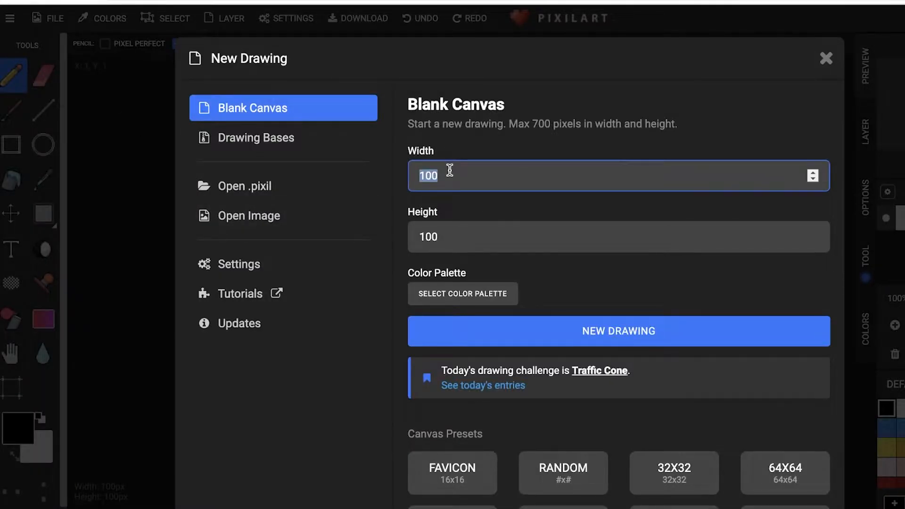
{"action": "type", "text": "30"}
{"action": "double_click", "coordinate": [462, 236]}
{"action": "type", "text": "30"}
{"action": "left_click", "coordinate": [490, 334]}
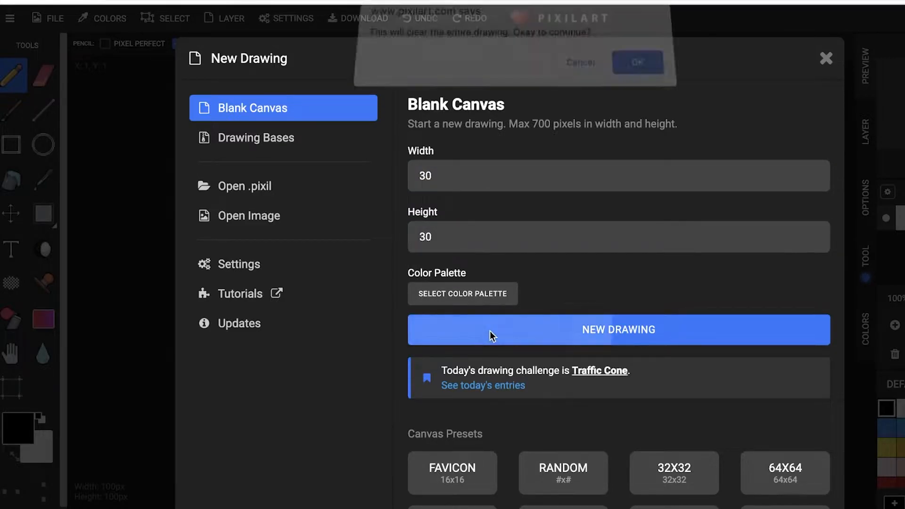
{"action": "left_click", "coordinate": [639, 72]}
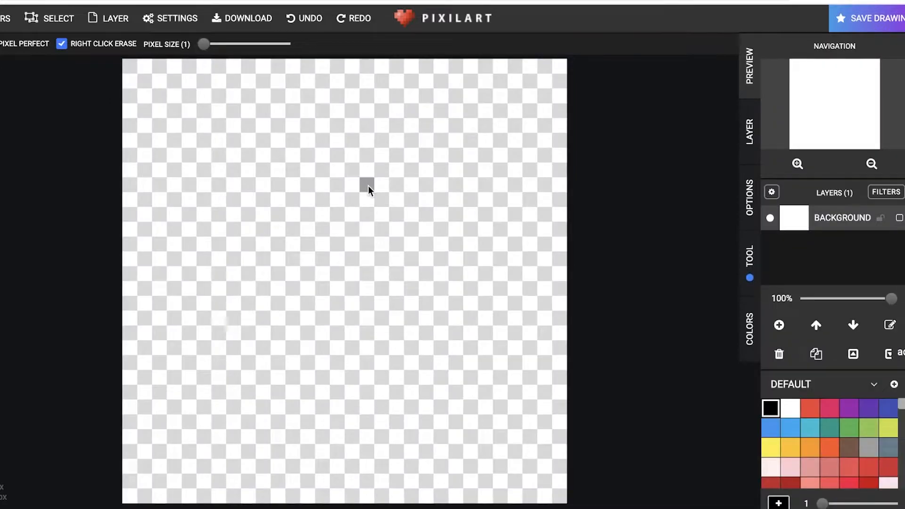
- Draw two mirrored black upper lash lines with upturned outer ends in the upper part of the canvas
{"action": "left_click_drag", "start_coordinate": [326, 170], "coordinate": [289, 169]}
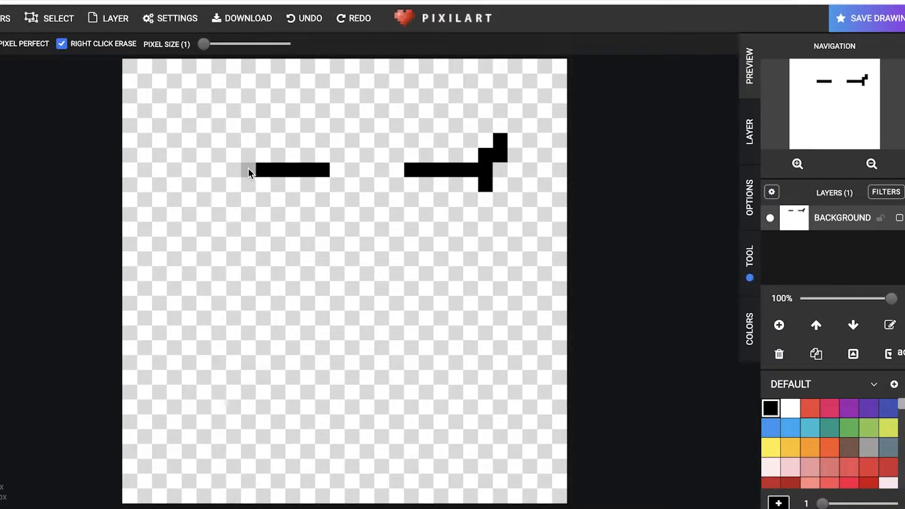
{"action": "left_click", "coordinate": [234, 140]}
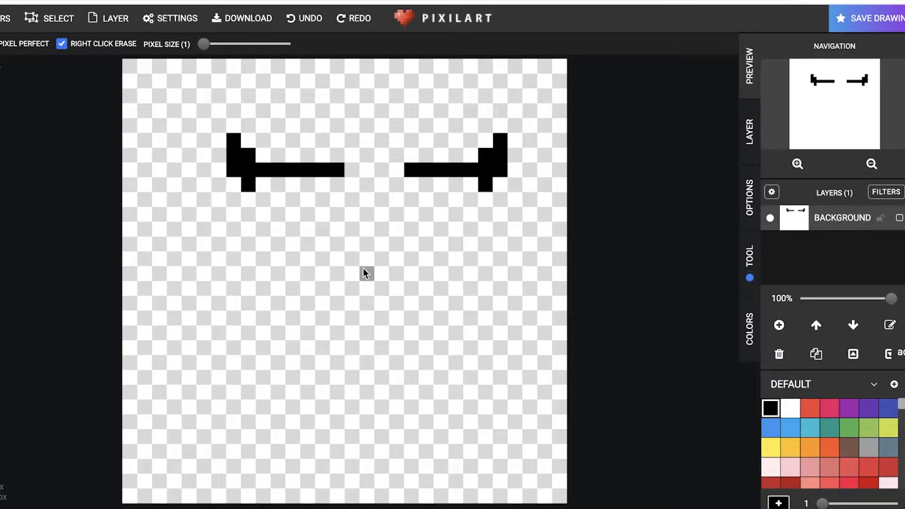
{"action": "key", "text": "l"}
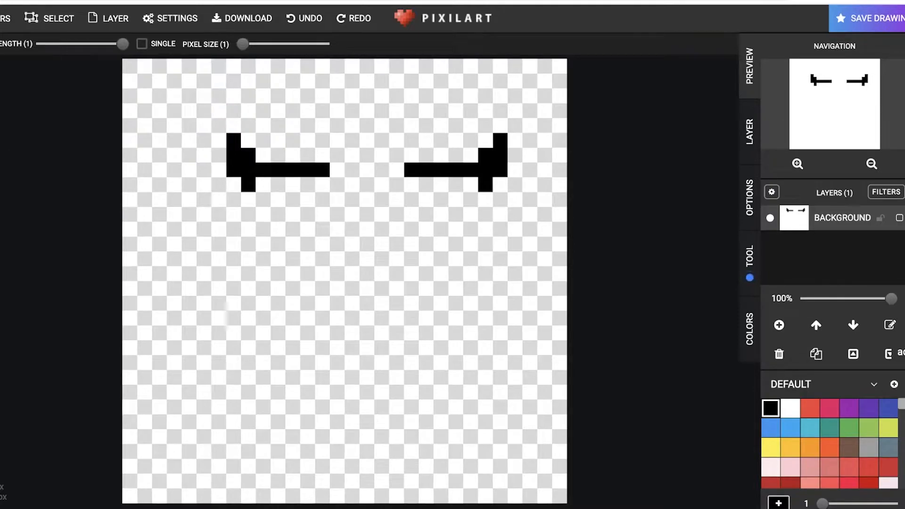
- Pencil a short black lower lid under each lash line and join them with two-pixel-wide irises
{"action": "key", "text": "b"}
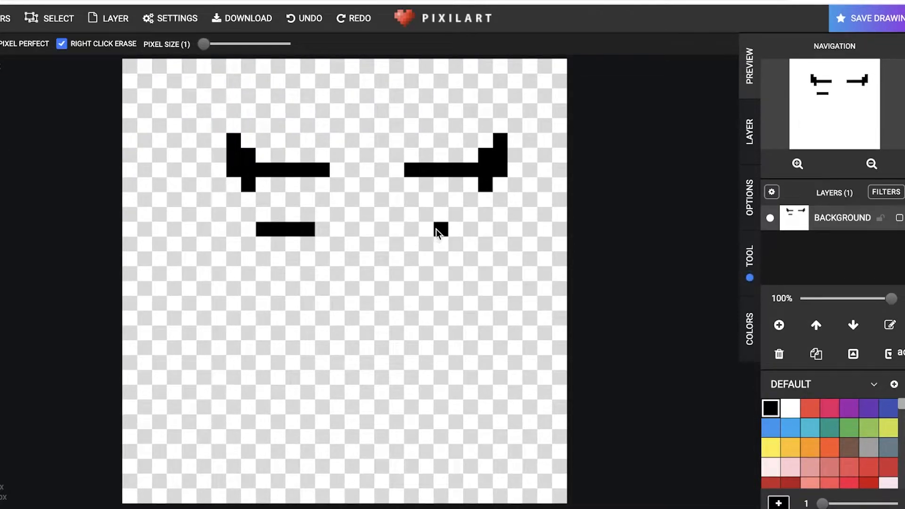
{"action": "left_click_drag", "start_coordinate": [421, 229], "coordinate": [475, 229]}
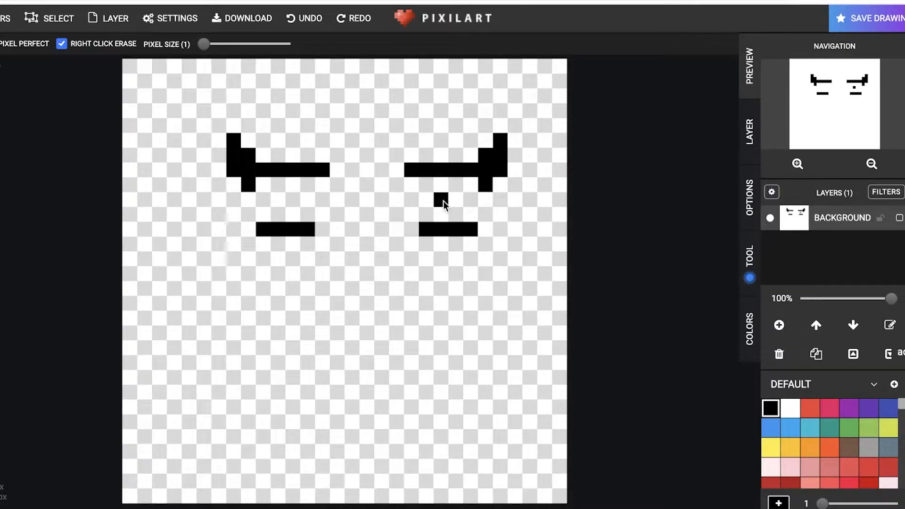
{"action": "left_click", "coordinate": [454, 186]}
{"action": "left_click", "coordinate": [453, 216]}
{"action": "left_click", "coordinate": [441, 215]}
{"action": "mouse_move", "coordinate": [292, 214]}
{"action": "left_mouse_down"}
{"action": "mouse_move", "coordinate": [284, 179]}
{"action": "mouse_move", "coordinate": [279, 215]}
{"action": "left_mouse_up"}
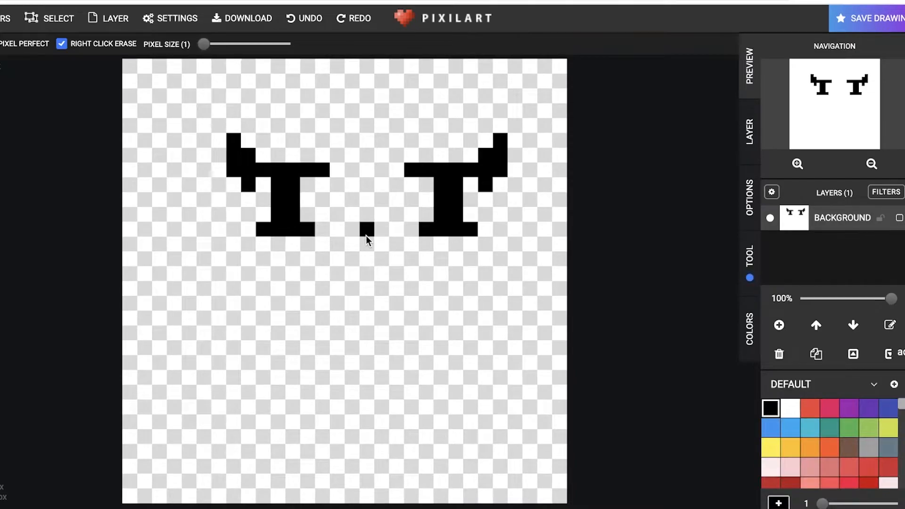
- Draw a small black L-shaped nose between and below the eyes
{"action": "left_click", "coordinate": [364, 243]}
{"action": "left_click", "coordinate": [1, 112]}
{"action": "left_click", "coordinate": [352, 244]}
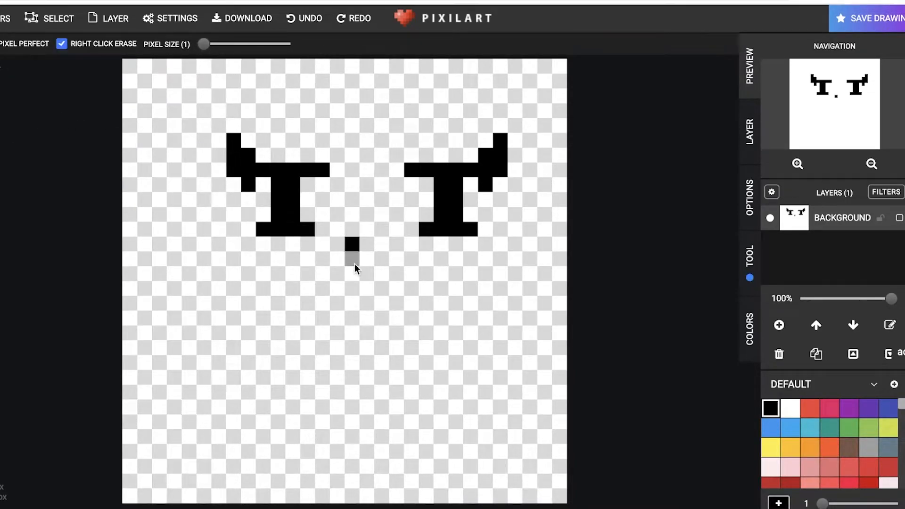
{"action": "left_click", "coordinate": [352, 264]}
{"action": "left_click", "coordinate": [351, 274]}
{"action": "left_click_drag", "start_coordinate": [365, 289], "coordinate": [377, 289]}
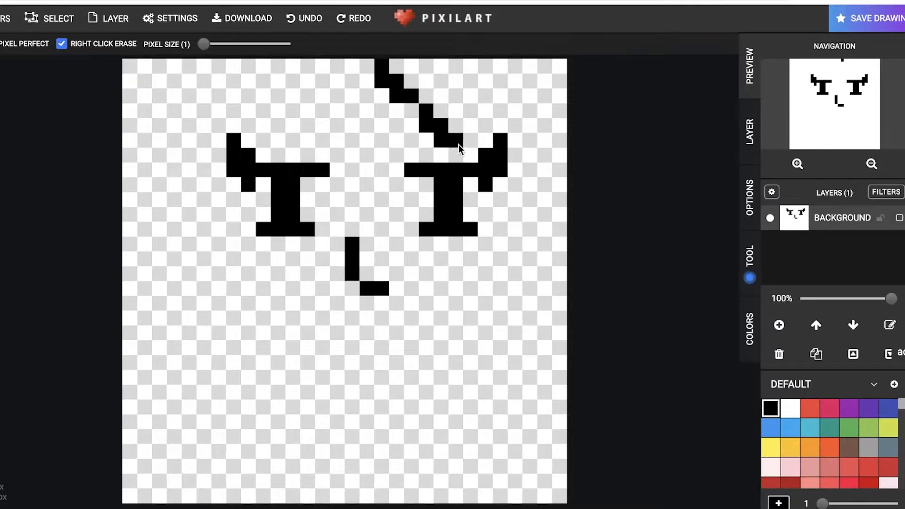
- Outline the hair in black, parting above the forehead and falling past both eyes, with an outer edge down the canvas's left side
{"action": "mouse_move", "coordinate": [489, 197]}
{"action": "left_mouse_down"}
{"action": "mouse_move", "coordinate": [487, 333]}
{"action": "mouse_move", "coordinate": [474, 357]}
{"action": "left_mouse_up"}
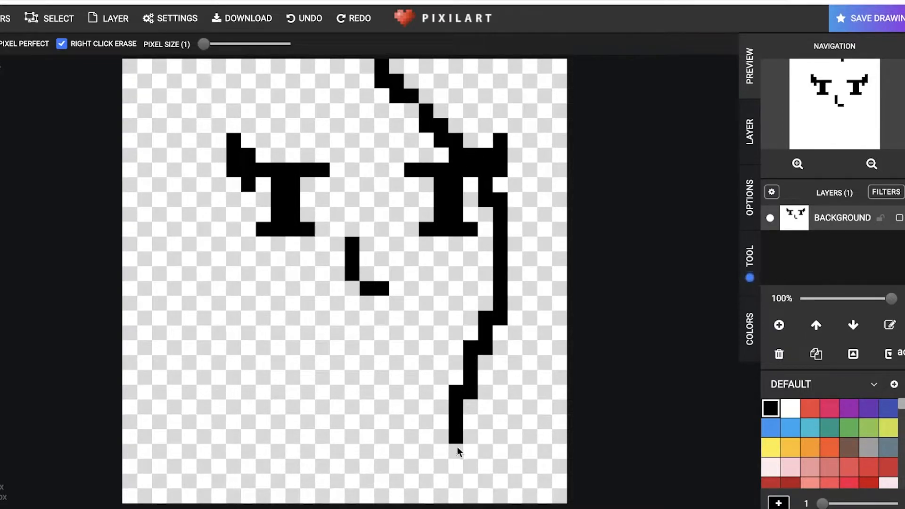
{"action": "left_click_drag", "start_coordinate": [456, 443], "coordinate": [457, 471]}
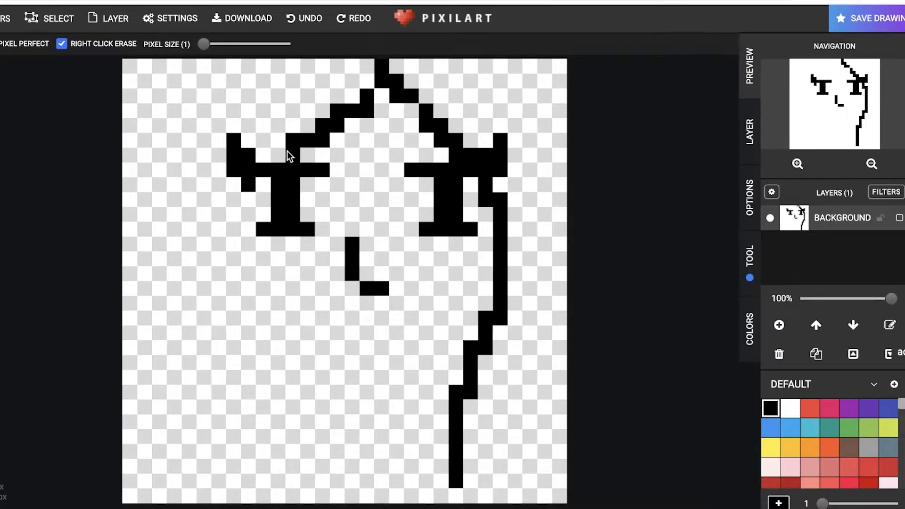
{"action": "left_click_drag", "start_coordinate": [288, 155], "coordinate": [174, 424]}
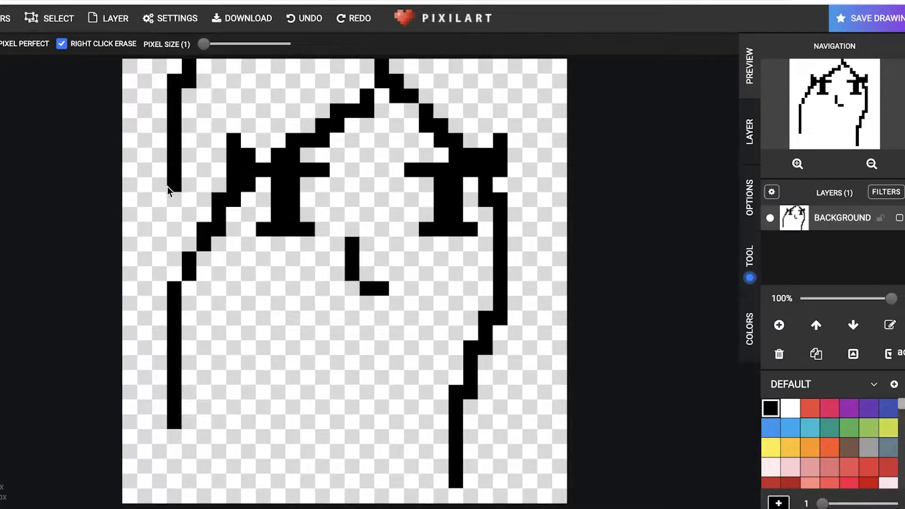
{"action": "left_click_drag", "start_coordinate": [161, 315], "coordinate": [159, 395]}
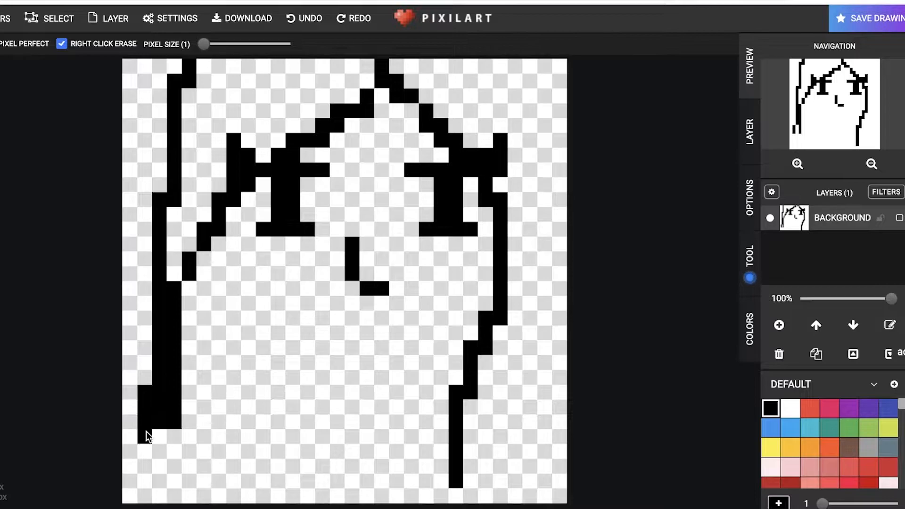
{"action": "left_click_drag", "start_coordinate": [173, 436], "coordinate": [117, 479]}
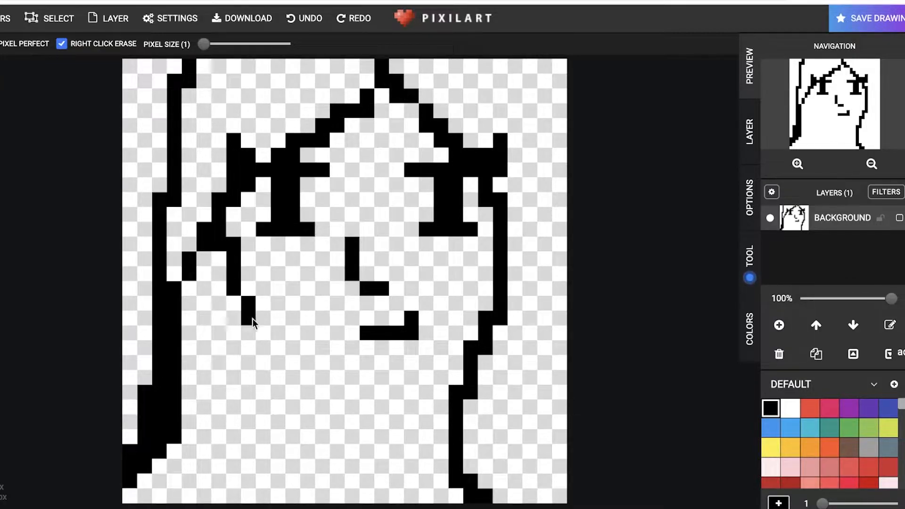
- Draw the black jawline curving under the mouth to the right-hand outline, and add the left edge of the neck
{"action": "left_click_drag", "start_coordinate": [275, 352], "coordinate": [348, 405]}
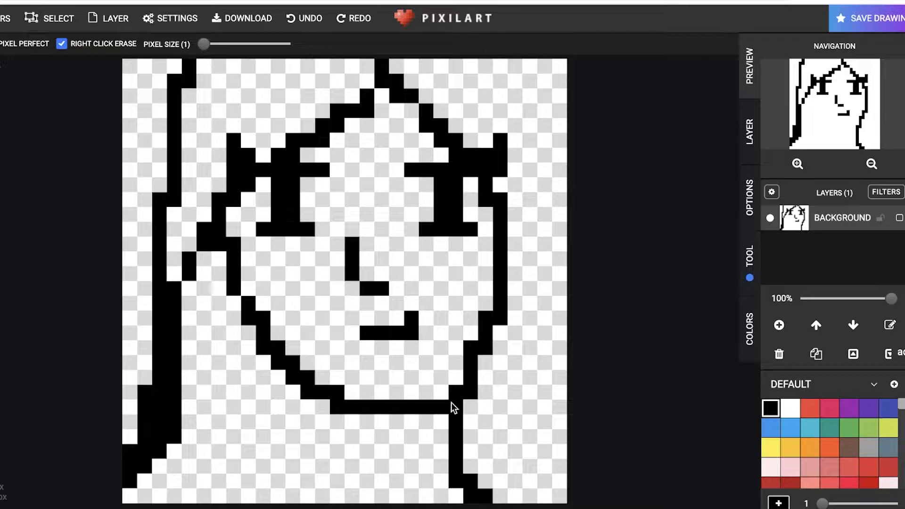
{"action": "left_click_drag", "start_coordinate": [450, 403], "coordinate": [330, 442]}
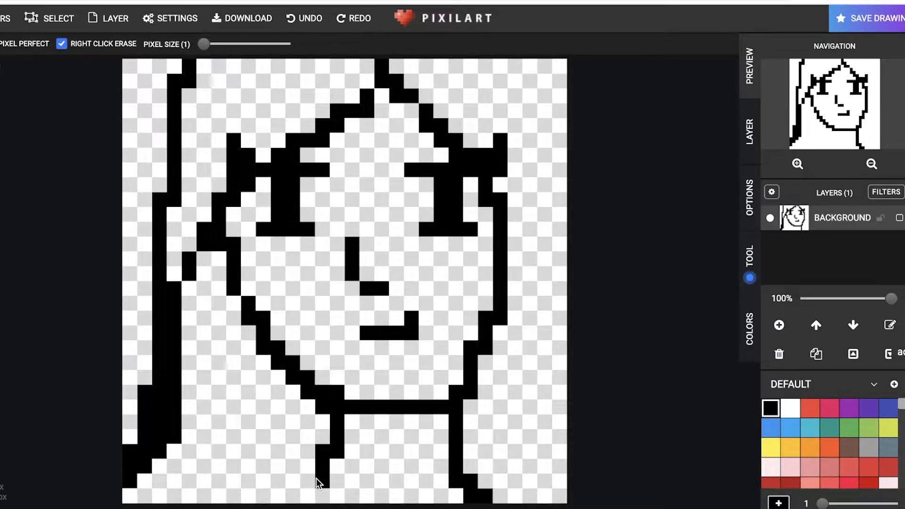
{"action": "left_click", "coordinate": [308, 496]}
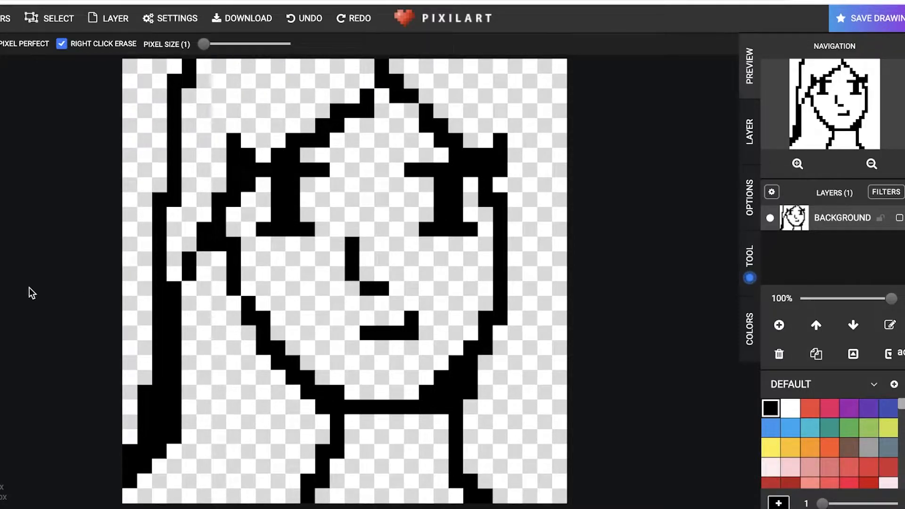
- Shade the right part of the neck beneath the chin in blue-grey from the default palette
{"action": "scroll", "coordinate": [869, 441], "scroll_direction": "down", "scroll_amount": 5}
{"action": "scroll", "coordinate": [869, 436], "scroll_direction": "down", "scroll_amount": 3}
{"action": "left_click", "coordinate": [789, 464]}
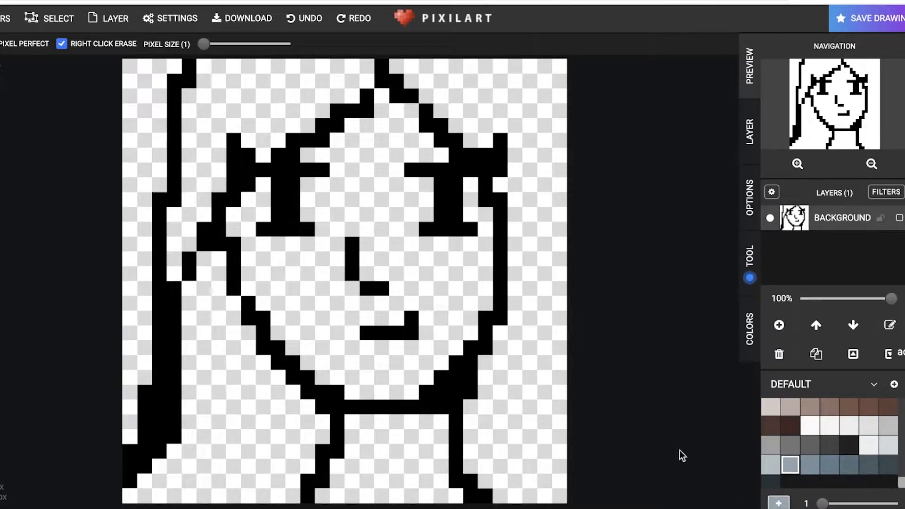
{"action": "left_click_drag", "start_coordinate": [426, 480], "coordinate": [375, 422]}
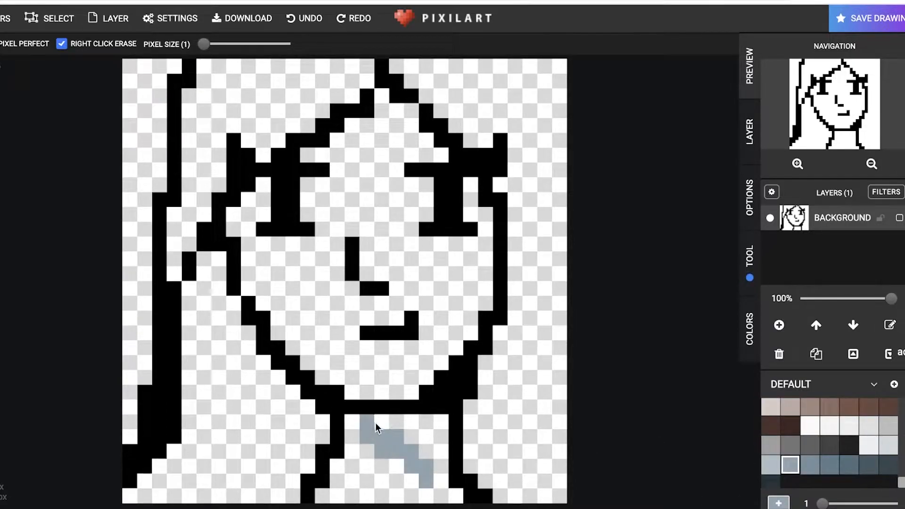
{"action": "left_click", "coordinate": [438, 435]}
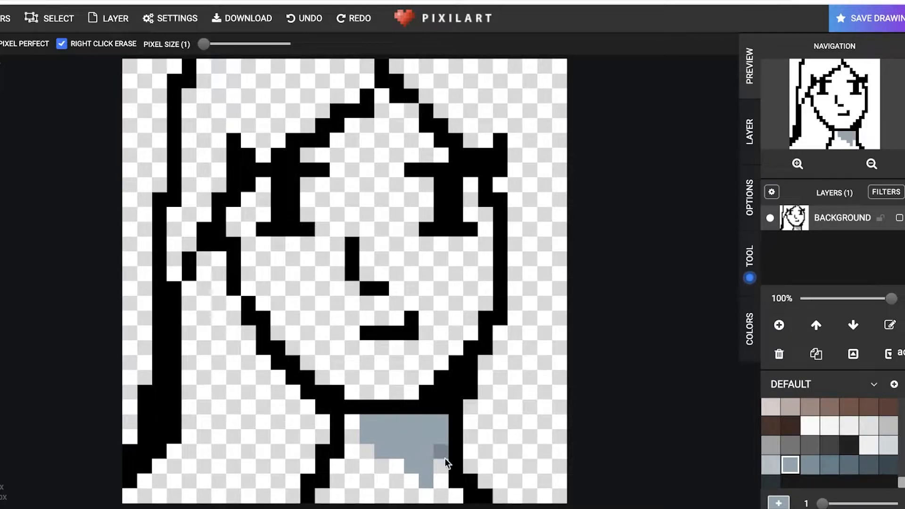
- Paint the forehead, the area between the eyes and the skin around the right eye in pale peach from the default palette
{"action": "scroll", "coordinate": [225, 359], "scroll_direction": "up", "scroll_amount": 5}
{"action": "scroll", "coordinate": [442, 239], "scroll_direction": "down", "scroll_amount": 5}
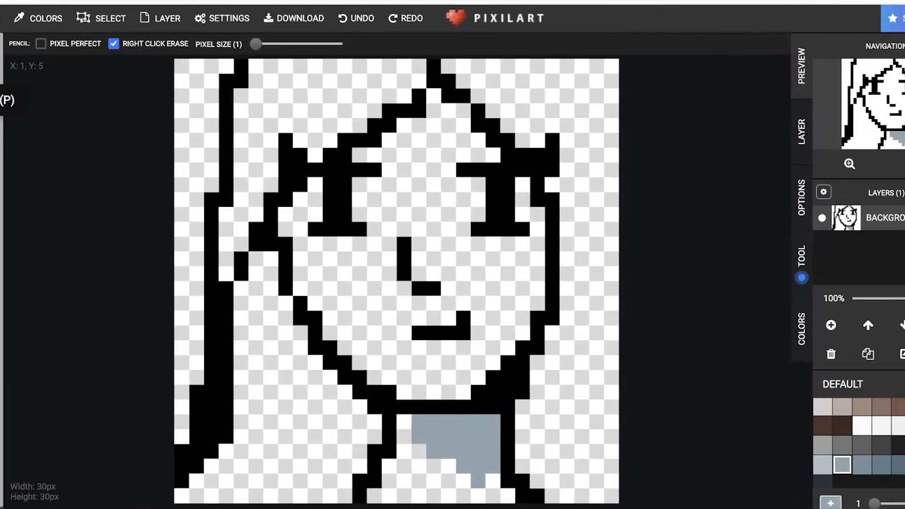
{"action": "scroll", "coordinate": [885, 424], "scroll_direction": "up", "scroll_amount": 3}
{"action": "scroll", "coordinate": [880, 424], "scroll_direction": "down", "scroll_amount": 3}
{"action": "scroll", "coordinate": [880, 424], "scroll_direction": "up", "scroll_amount": 2}
{"action": "scroll", "coordinate": [889, 424], "scroll_direction": "up", "scroll_amount": 1}
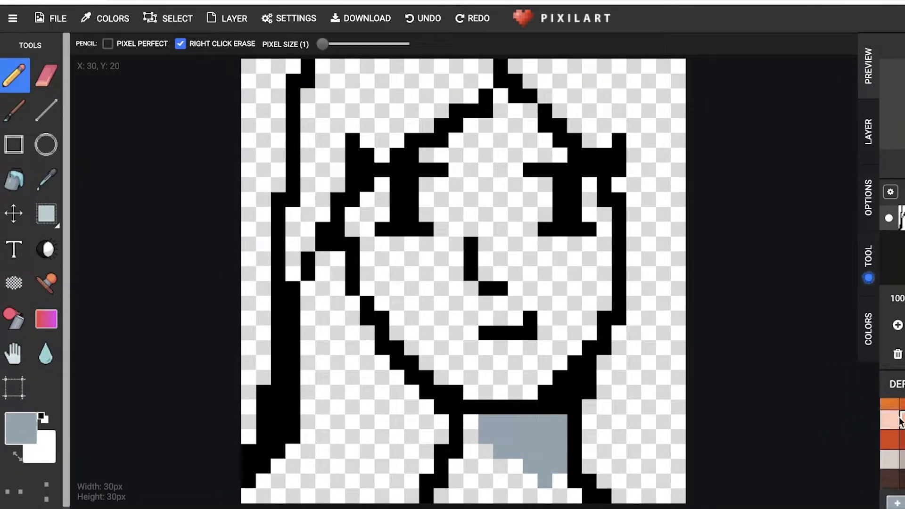
{"action": "left_click", "coordinate": [889, 420]}
{"action": "mouse_move", "coordinate": [496, 103]}
{"action": "left_mouse_down"}
{"action": "mouse_move", "coordinate": [496, 122]}
{"action": "mouse_move", "coordinate": [476, 123]}
{"action": "left_mouse_up"}
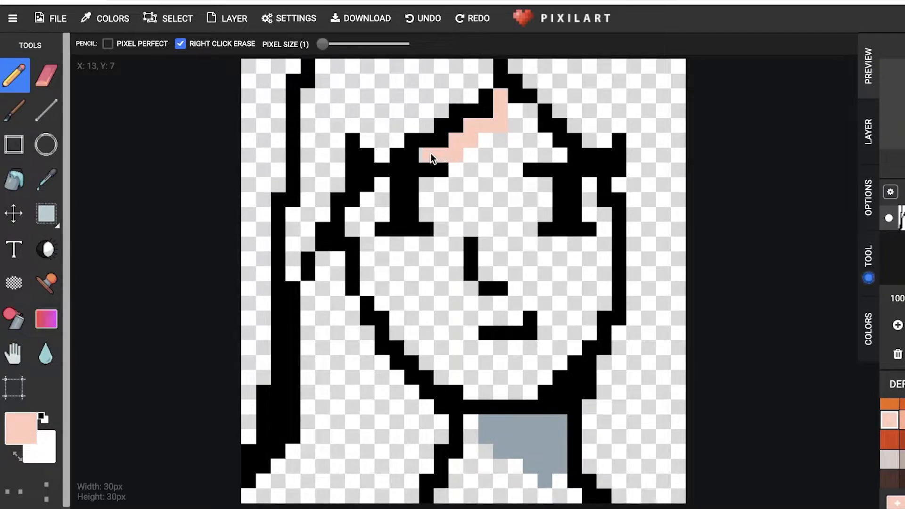
{"action": "left_click_drag", "start_coordinate": [431, 154], "coordinate": [526, 112]}
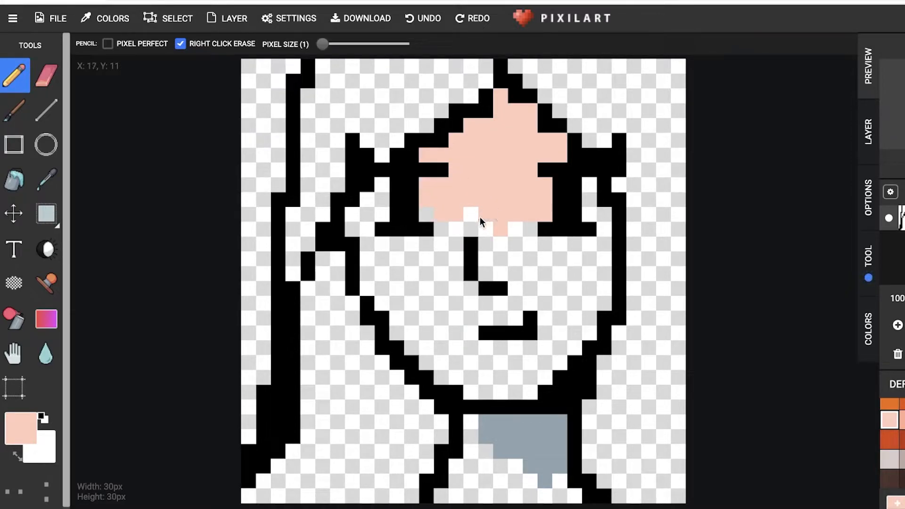
{"action": "left_click_drag", "start_coordinate": [451, 230], "coordinate": [571, 257]}
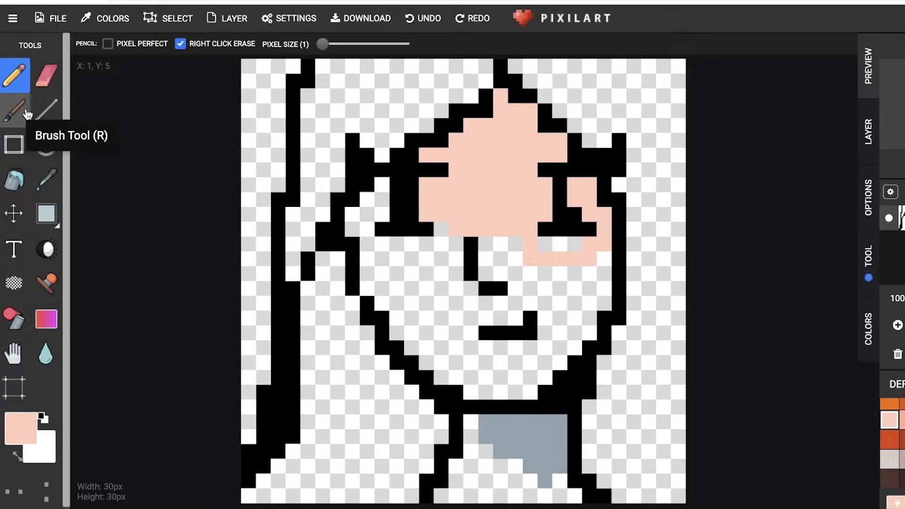
- Restore the right eye's missing black pixels, and fill the rest of the face in pale peach with a 2-pixel pencil
{"action": "scroll", "coordinate": [892, 443], "scroll_direction": "up", "scroll_amount": 5}
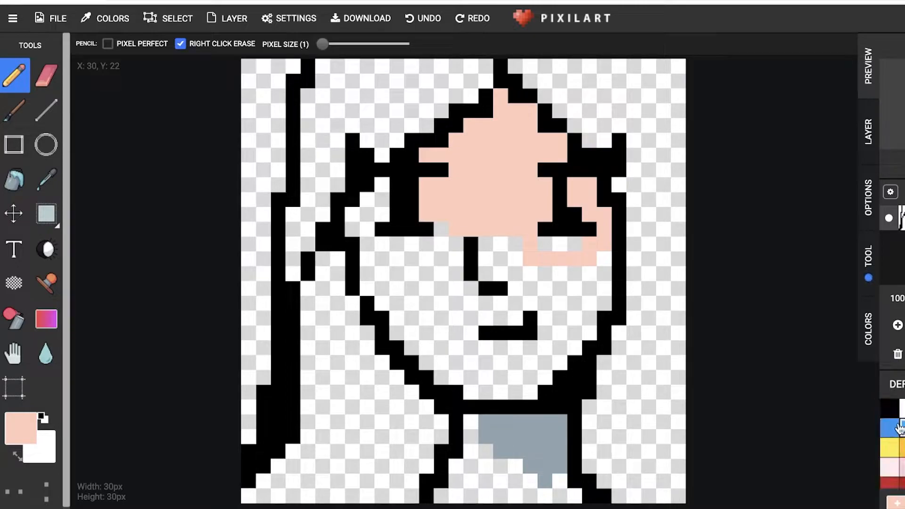
{"action": "left_click", "coordinate": [888, 408]}
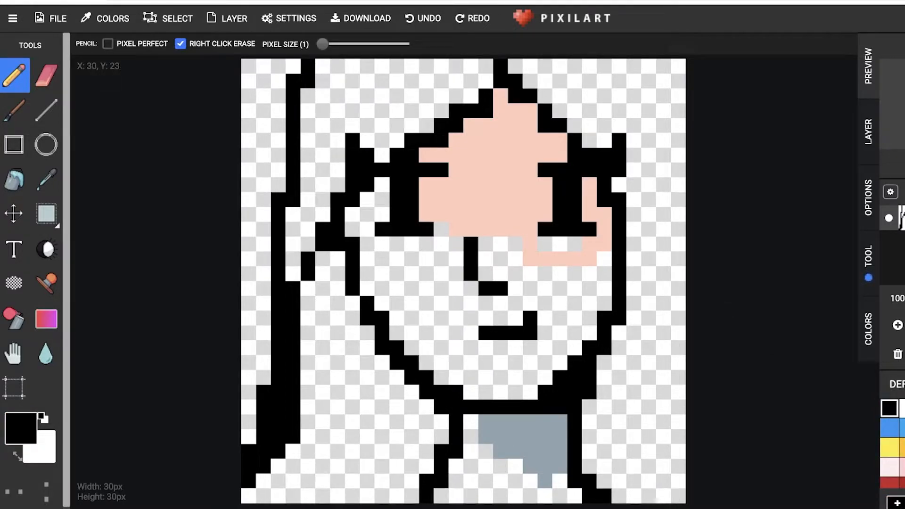
{"action": "scroll", "coordinate": [892, 443], "scroll_direction": "down", "scroll_amount": 8}
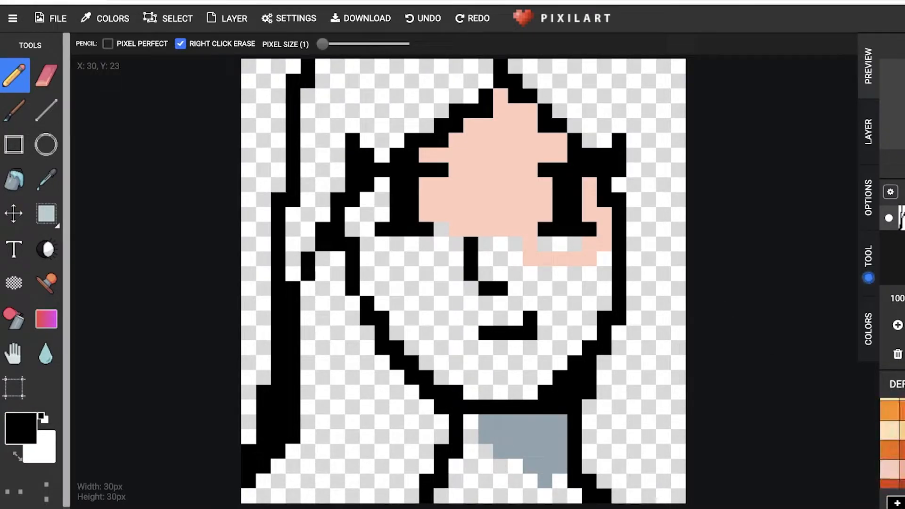
{"action": "left_click", "coordinate": [899, 467]}
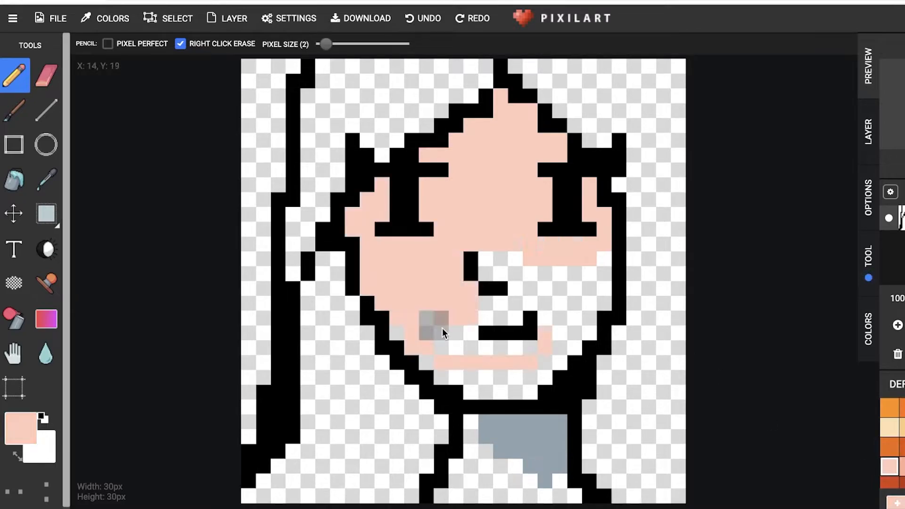
{"action": "left_click_drag", "start_coordinate": [409, 323], "coordinate": [403, 327]}
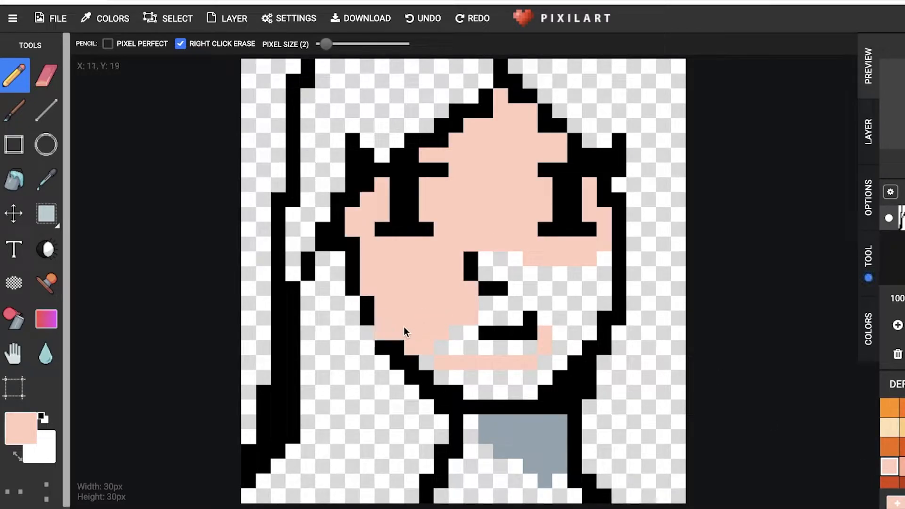
{"action": "left_click_drag", "start_coordinate": [442, 349], "coordinate": [517, 378]}
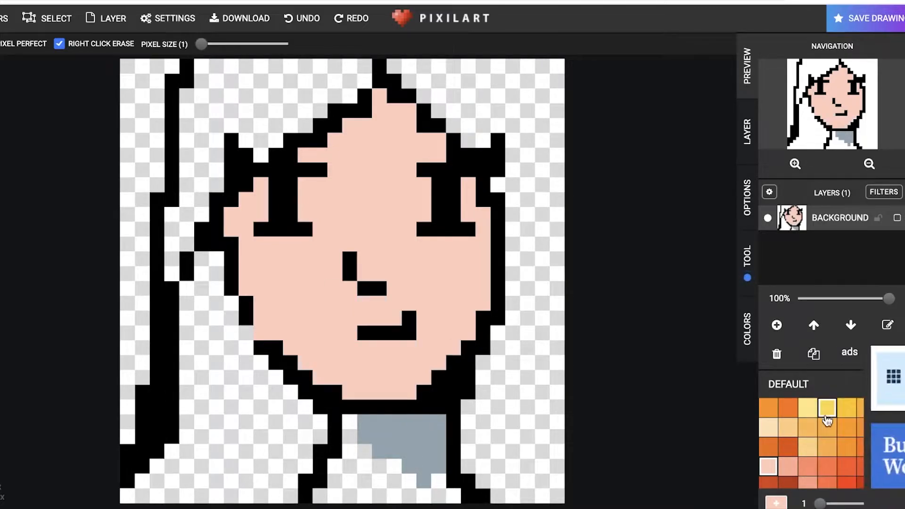
- Paint a small light pink blush patch on each cheek below the eyes with a 1-pixel pencil
{"action": "scroll", "coordinate": [830, 421], "scroll_direction": "up", "scroll_amount": 5}
{"action": "scroll", "coordinate": [832, 421], "scroll_direction": "up", "scroll_amount": 10}
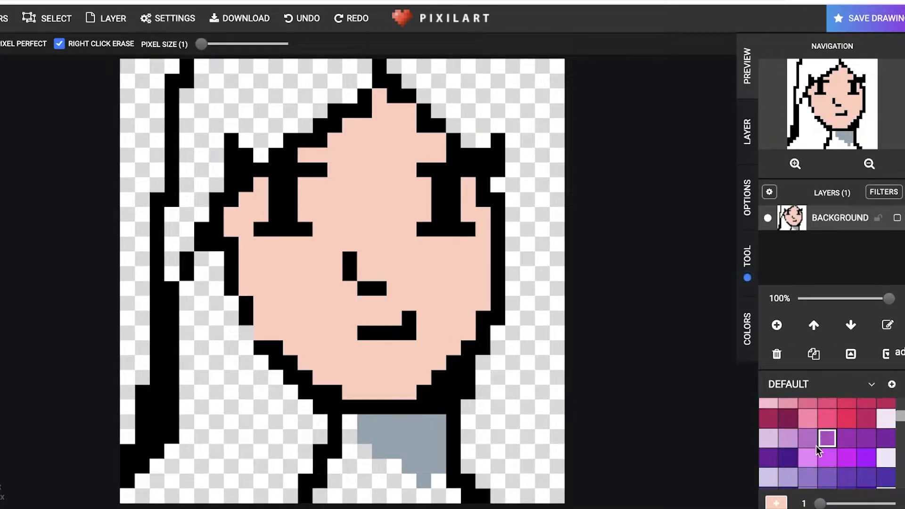
{"action": "left_click", "coordinate": [768, 430]}
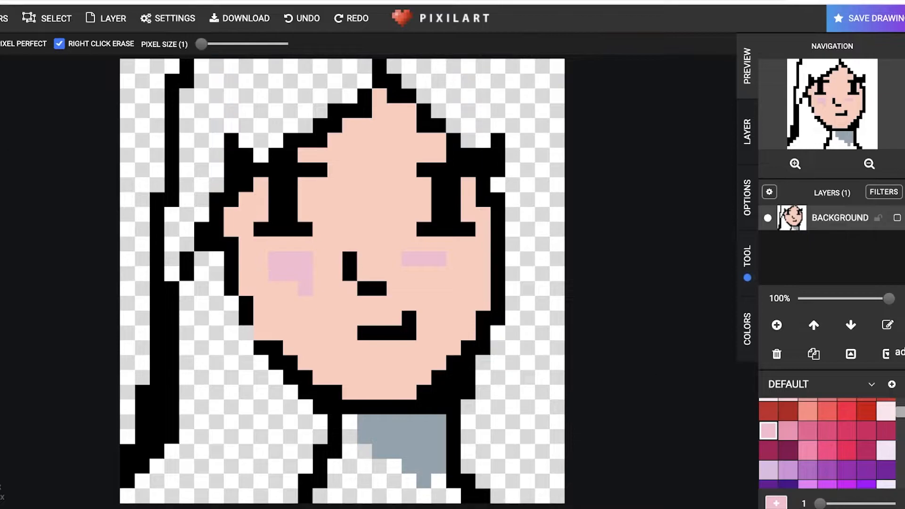
- Trim the left cheek's blush to a strip two pixels wide by painting over the excess in peach
{"action": "scroll", "coordinate": [782, 457], "scroll_direction": "down", "scroll_amount": 12}
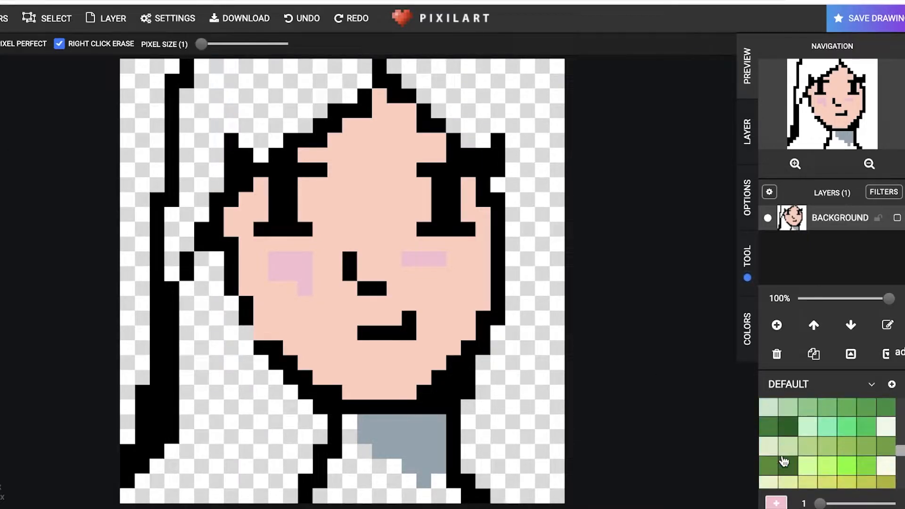
{"action": "scroll", "coordinate": [784, 460], "scroll_direction": "up", "scroll_amount": 4}
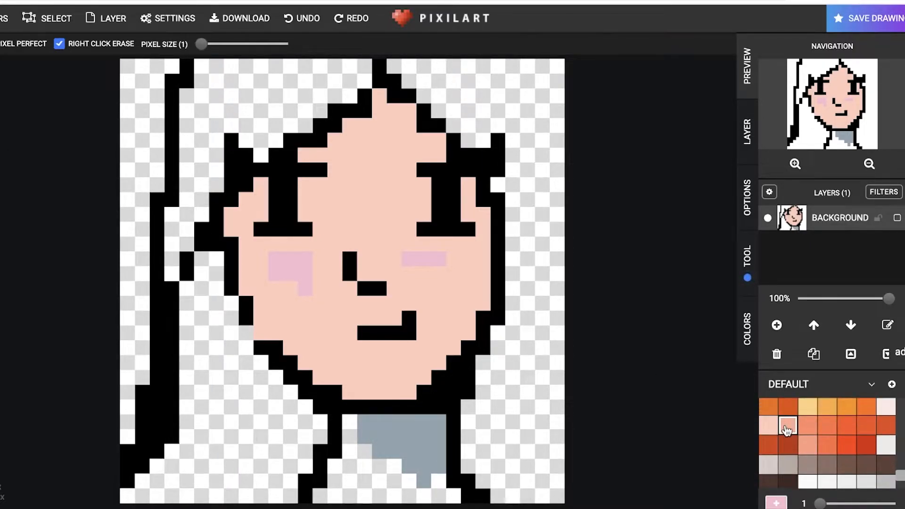
{"action": "left_click", "coordinate": [786, 428]}
- Add a darker pink pixel to each cheek's blush and surround it with a few very pale pink pixels
{"action": "scroll", "coordinate": [784, 446], "scroll_direction": "up", "scroll_amount": 4}
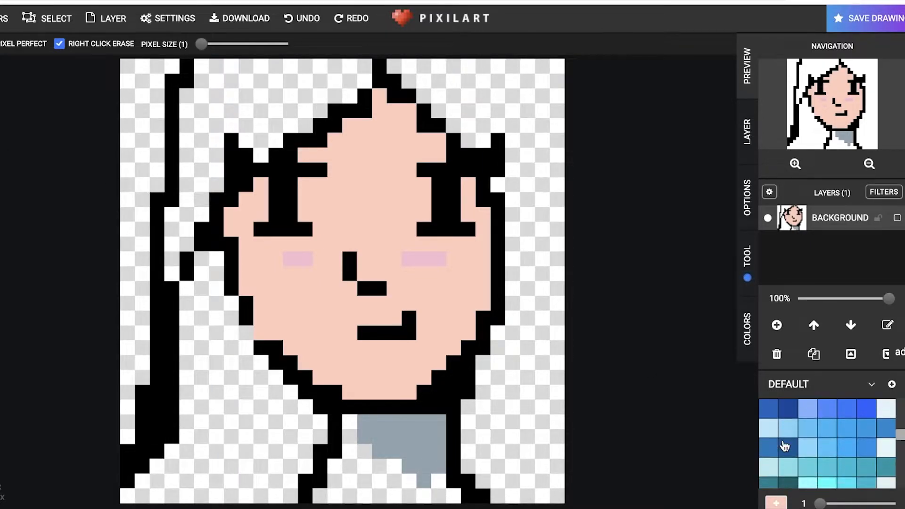
{"action": "scroll", "coordinate": [784, 446], "scroll_direction": "up", "scroll_amount": 4}
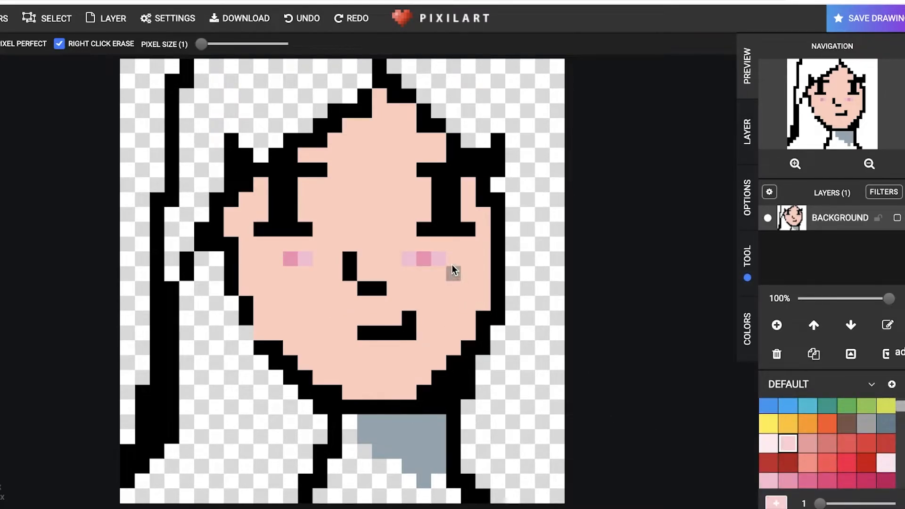
{"action": "left_click", "coordinate": [451, 265]}
{"action": "left_click", "coordinate": [298, 276]}
- Paint the hair dark brown above the forehead and down the right side of the face with a 4-pixel pencil
{"action": "scroll", "coordinate": [788, 438], "scroll_direction": "down", "scroll_amount": 5}
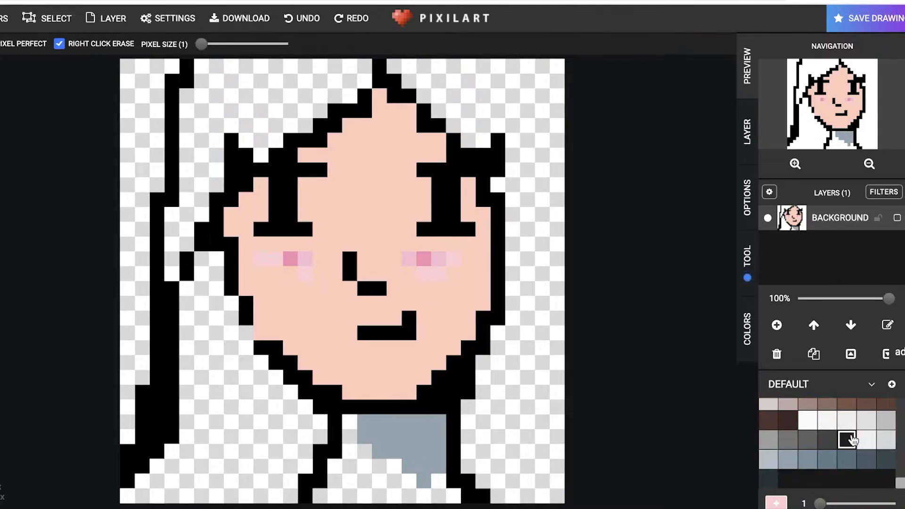
{"action": "left_click", "coordinate": [775, 423]}
{"action": "left_click", "coordinate": [787, 424]}
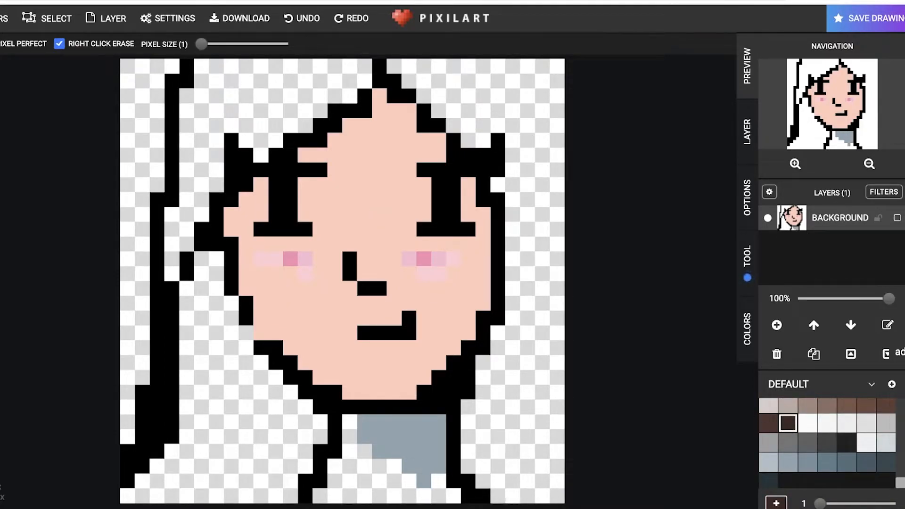
{"action": "left_click_drag", "start_coordinate": [201, 44], "coordinate": [211, 44]}
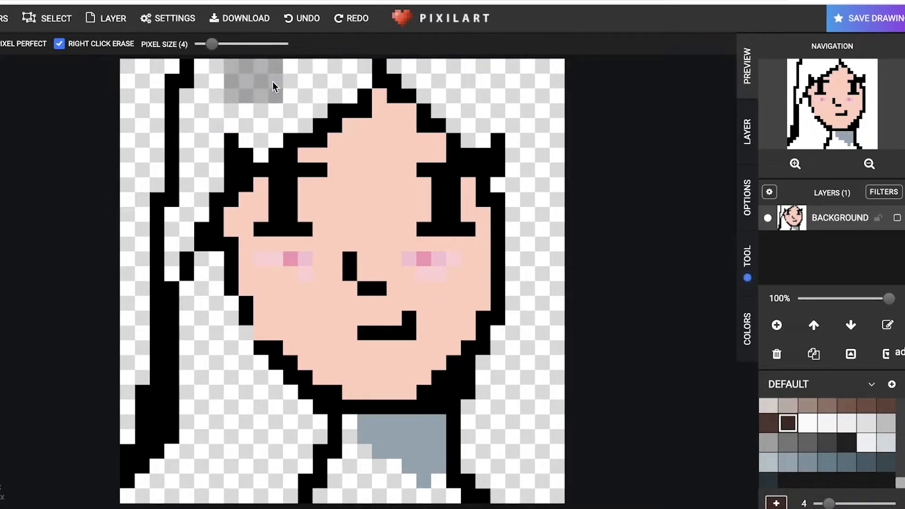
{"action": "mouse_move", "coordinate": [348, 71]}
{"action": "left_mouse_down"}
{"action": "mouse_move", "coordinate": [301, 60]}
{"action": "mouse_move", "coordinate": [290, 74]}
{"action": "mouse_move", "coordinate": [331, 83]}
{"action": "mouse_move", "coordinate": [294, 81]}
{"action": "mouse_move", "coordinate": [300, 95]}
{"action": "mouse_move", "coordinate": [285, 110]}
{"action": "mouse_move", "coordinate": [230, 90]}
{"action": "left_mouse_up"}
{"action": "mouse_move", "coordinate": [435, 57]}
{"action": "left_mouse_down"}
{"action": "mouse_move", "coordinate": [569, 148]}
{"action": "mouse_move", "coordinate": [576, 256]}
{"action": "mouse_move", "coordinate": [542, 372]}
{"action": "mouse_move", "coordinate": [509, 367]}
{"action": "mouse_move", "coordinate": [539, 245]}
{"action": "mouse_move", "coordinate": [533, 136]}
{"action": "left_mouse_up"}
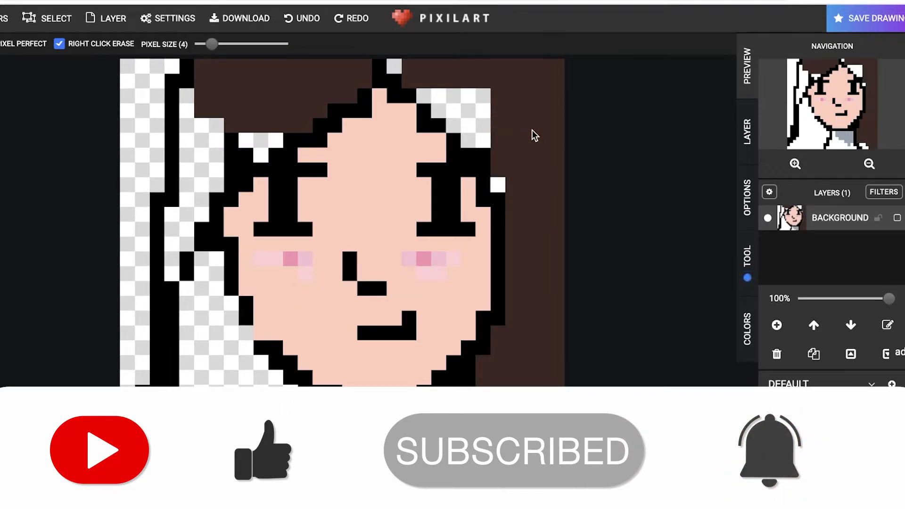
- Fill the gaps in the hair at the parting, right hairline and shoulder, and paint the hair left of the face in dark brown
{"action": "left_click", "coordinate": [497, 118]}
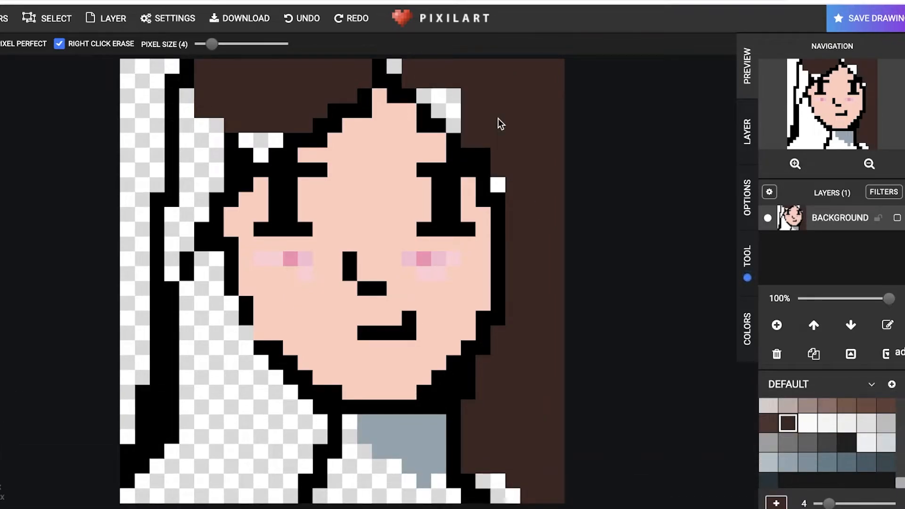
{"action": "left_click", "coordinate": [464, 92]}
{"action": "left_click", "coordinate": [439, 81]}
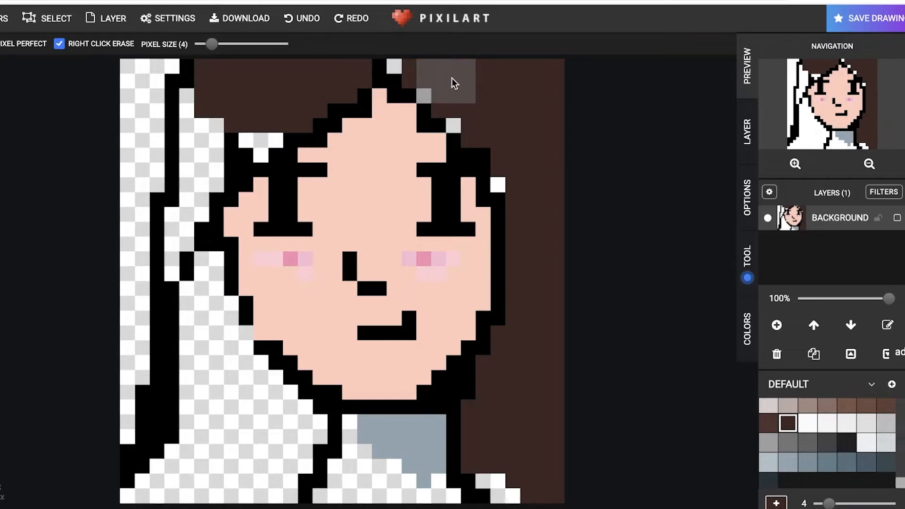
{"action": "left_click", "coordinate": [487, 107]}
{"action": "left_click", "coordinate": [526, 171]}
{"action": "left_click_drag", "start_coordinate": [212, 44], "coordinate": [178, 49]}
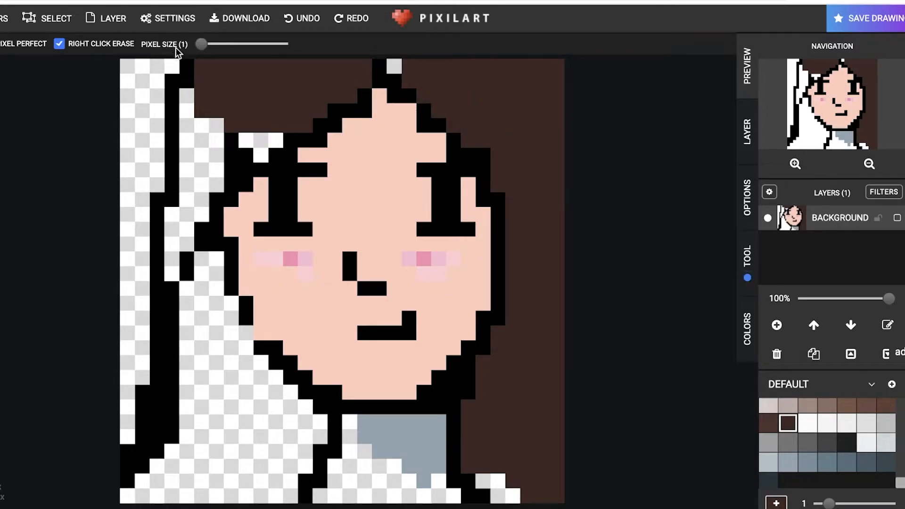
{"action": "left_click", "coordinate": [394, 67]}
{"action": "left_click_drag", "start_coordinate": [483, 481], "coordinate": [501, 484]}
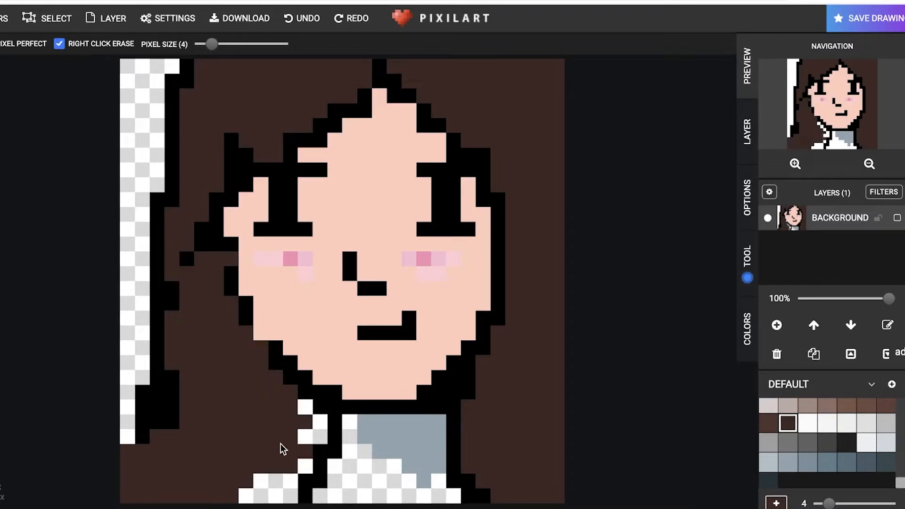
- Finish the dark brown hair beside the neck, and paint the shirt along the canvas's bottom edge in rust orange
{"action": "left_click_drag", "start_coordinate": [283, 445], "coordinate": [292, 461]}
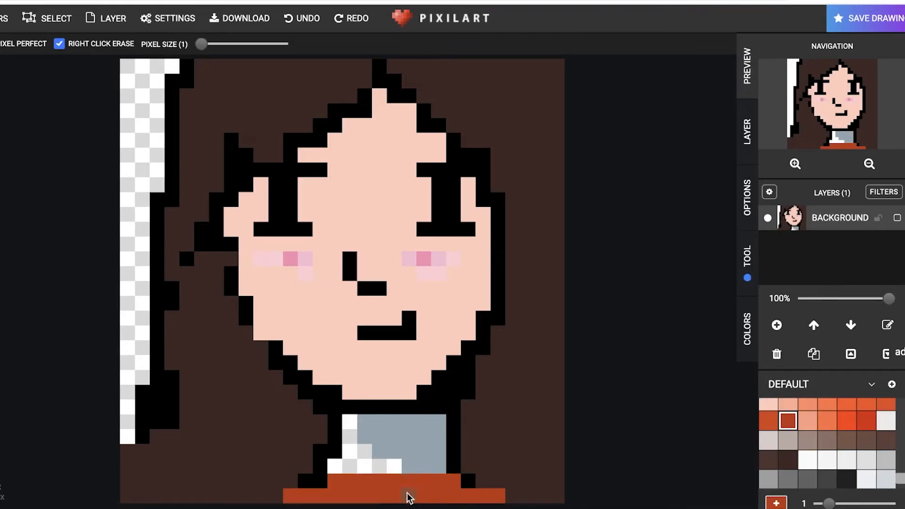
{"action": "left_click", "coordinate": [866, 419]}
{"action": "scroll", "coordinate": [807, 452], "scroll_direction": "up", "scroll_amount": 1}
{"action": "scroll", "coordinate": [816, 465], "scroll_direction": "down", "scroll_amount": 1}
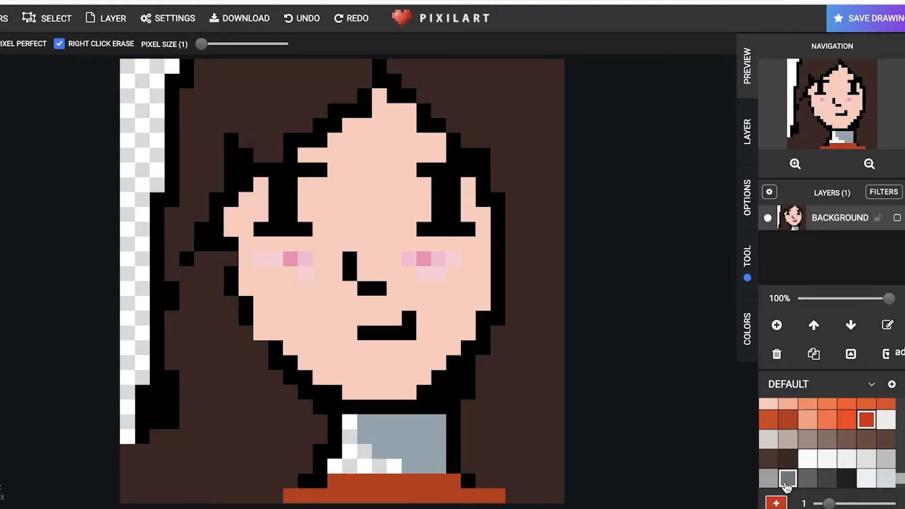
- Try recoloring the blue-grey neck shadow in very light grey and in medium grey
{"action": "left_click", "coordinate": [847, 458]}
{"action": "mouse_move", "coordinate": [368, 429]}
{"action": "left_mouse_down"}
{"action": "mouse_move", "coordinate": [425, 455]}
{"action": "mouse_move", "coordinate": [433, 454]}
{"action": "mouse_move", "coordinate": [428, 431]}
{"action": "left_mouse_up"}
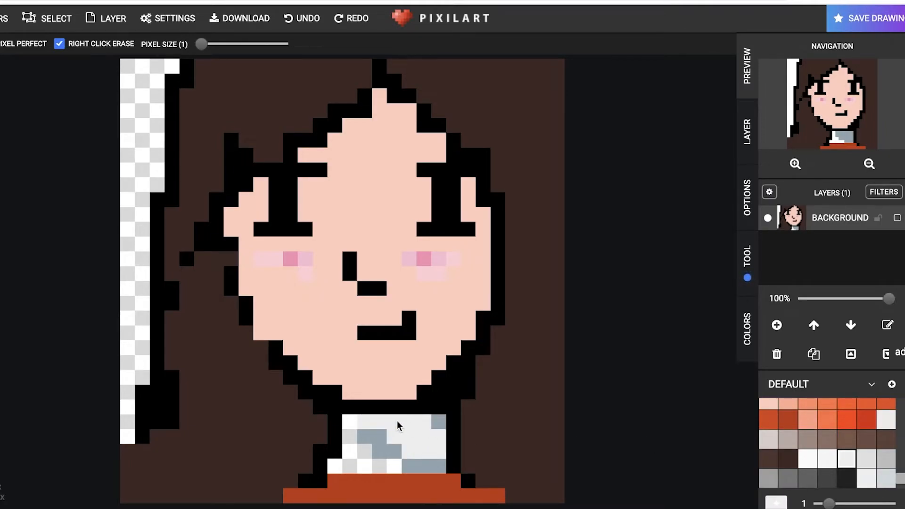
{"action": "left_click", "coordinate": [886, 458]}
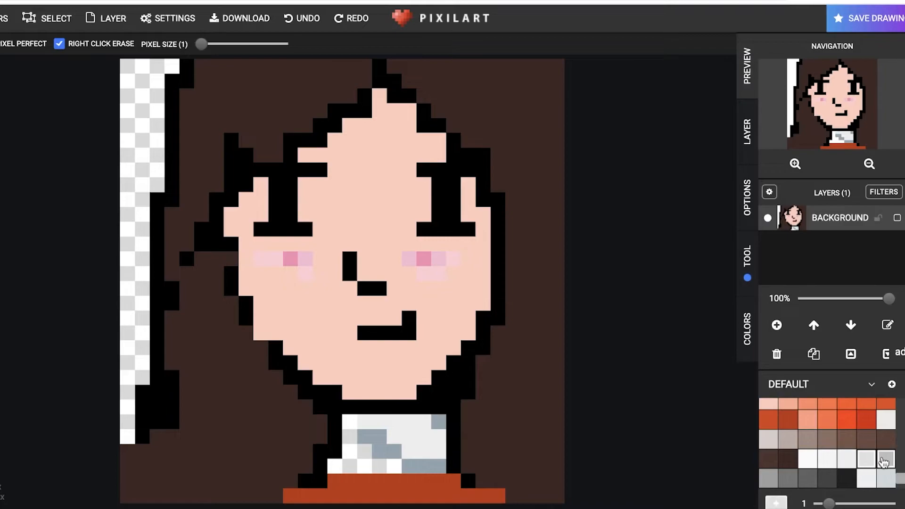
{"action": "mouse_move", "coordinate": [381, 427]}
{"action": "left_mouse_down"}
{"action": "mouse_move", "coordinate": [418, 441]}
{"action": "mouse_move", "coordinate": [447, 430]}
{"action": "mouse_move", "coordinate": [380, 422]}
{"action": "mouse_move", "coordinate": [423, 426]}
{"action": "mouse_move", "coordinate": [406, 451]}
{"action": "mouse_move", "coordinate": [373, 435]}
{"action": "left_mouse_up"}
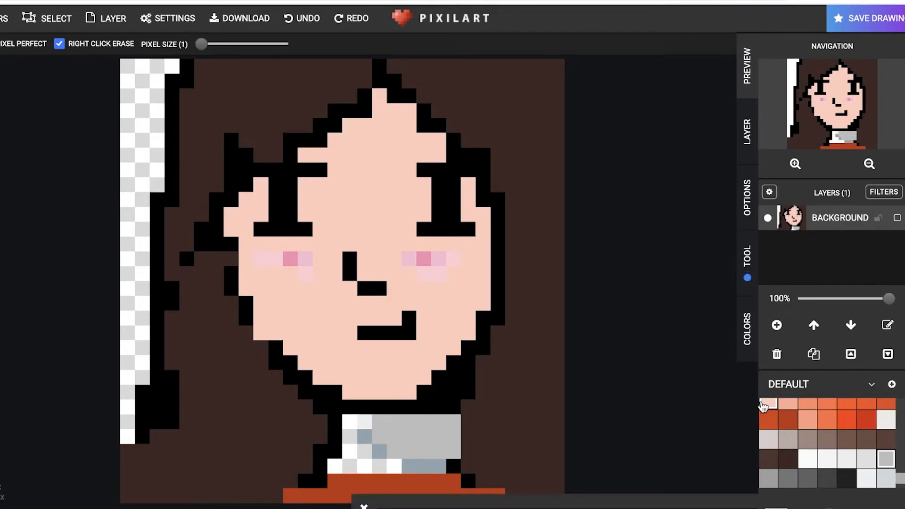
- Paint the left part of the neck in pale peach and the shadow beneath the chin in a darker peach
{"action": "left_click_drag", "start_coordinate": [348, 422], "coordinate": [356, 470]}
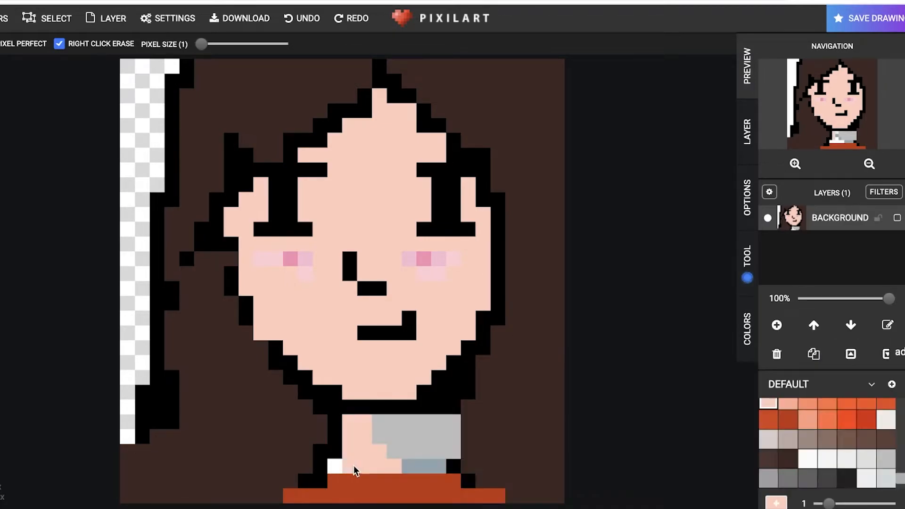
{"action": "left_click", "coordinate": [787, 404]}
{"action": "left_click", "coordinate": [368, 426]}
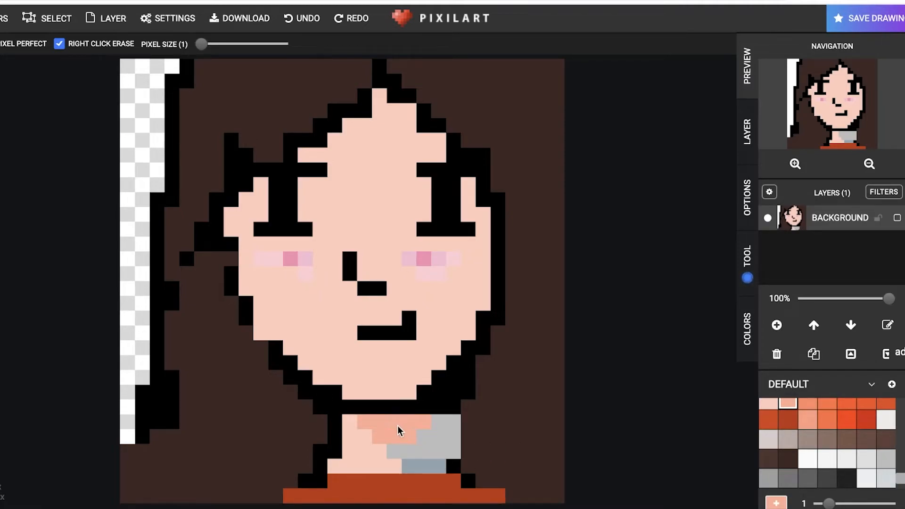
{"action": "mouse_move", "coordinate": [406, 455]}
{"action": "left_mouse_down"}
{"action": "mouse_move", "coordinate": [434, 470]}
{"action": "mouse_move", "coordinate": [435, 461]}
{"action": "left_mouse_up"}
{"action": "left_click", "coordinate": [437, 455]}
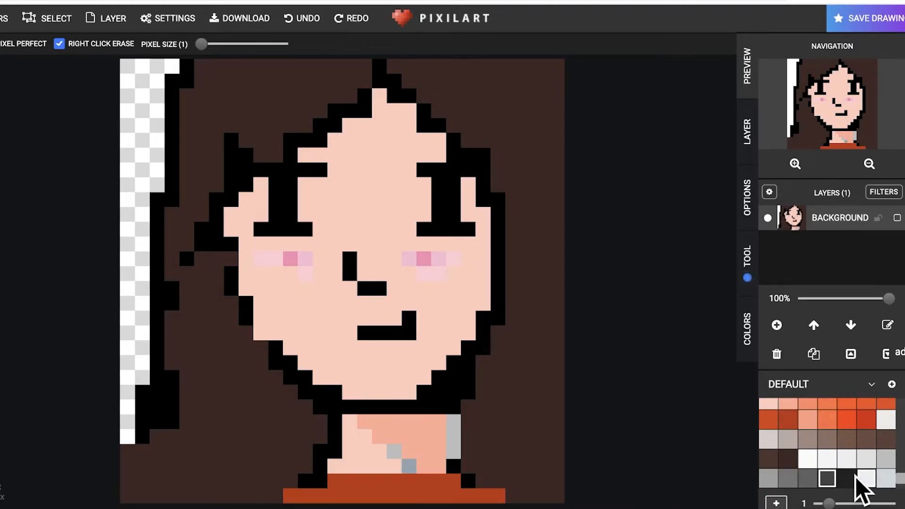
- Redraw the neck's right-hand outline in near-black over the grey pixels
{"action": "left_click", "coordinate": [846, 478]}
{"action": "left_click_drag", "start_coordinate": [450, 427], "coordinate": [467, 455]}
{"action": "scroll", "coordinate": [218, 262], "scroll_direction": "up", "scroll_amount": 3}
{"action": "scroll", "coordinate": [245, 219], "scroll_direction": "down", "scroll_amount": 3}
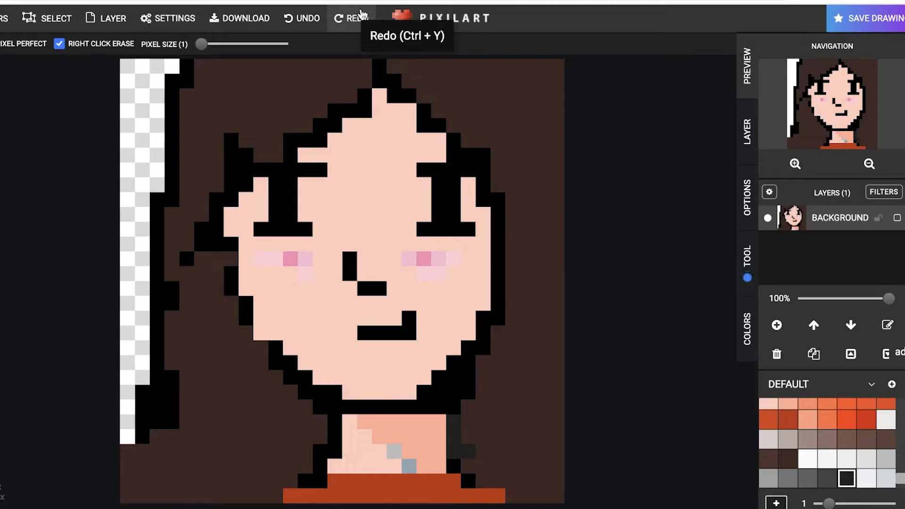
- Download the drawing as a PNG at 1x scale, 30 by 30 pixels, and open the downloaded file
{"action": "left_click", "coordinate": [239, 19]}
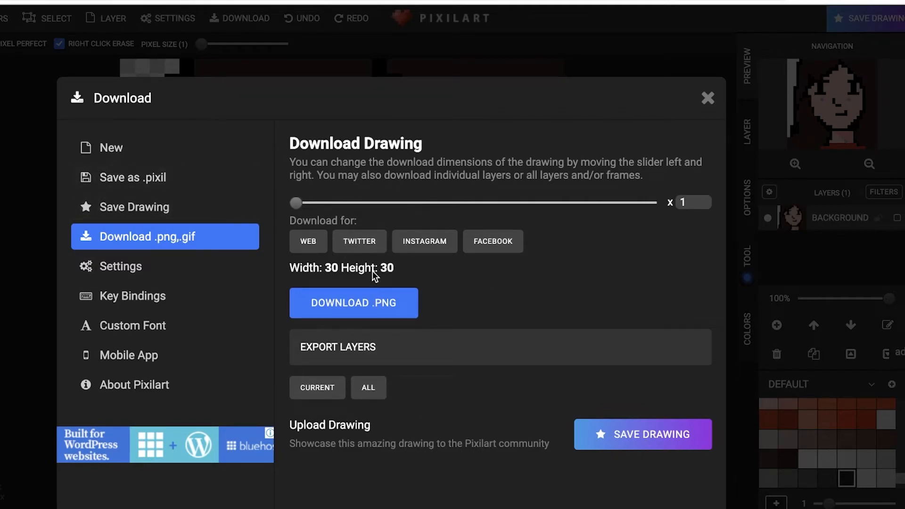
{"action": "left_click", "coordinate": [352, 311]}
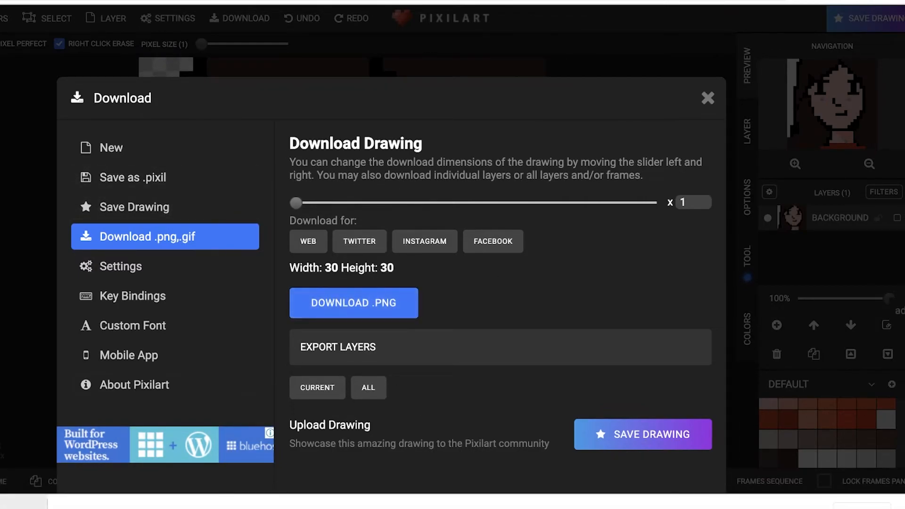
{"action": "left_click", "coordinate": [23, 502]}
- Inspect the size of the downloaded portrait in the image viewer and close the open images
{"action": "left_click", "coordinate": [561, 71]}
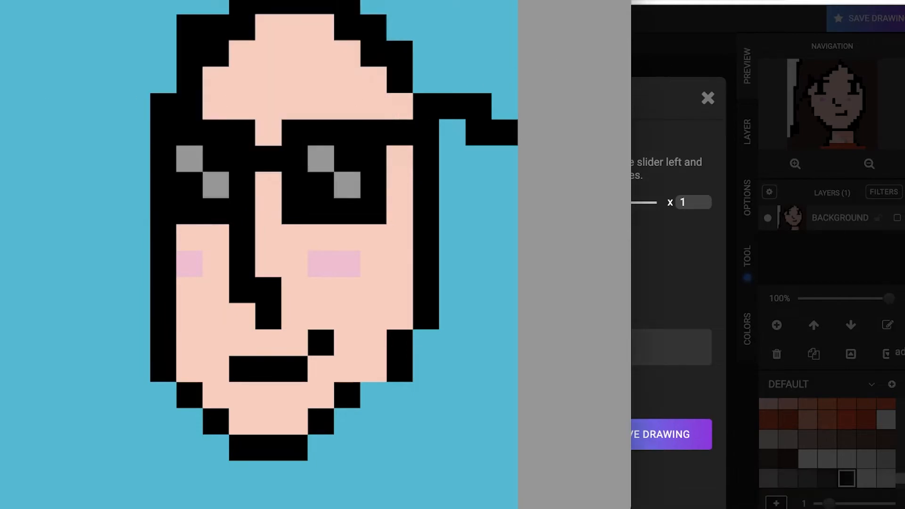
{"action": "key", "text": "super+w"}
{"action": "left_click_drag", "start_coordinate": [55, 80], "coordinate": [167, 149]}
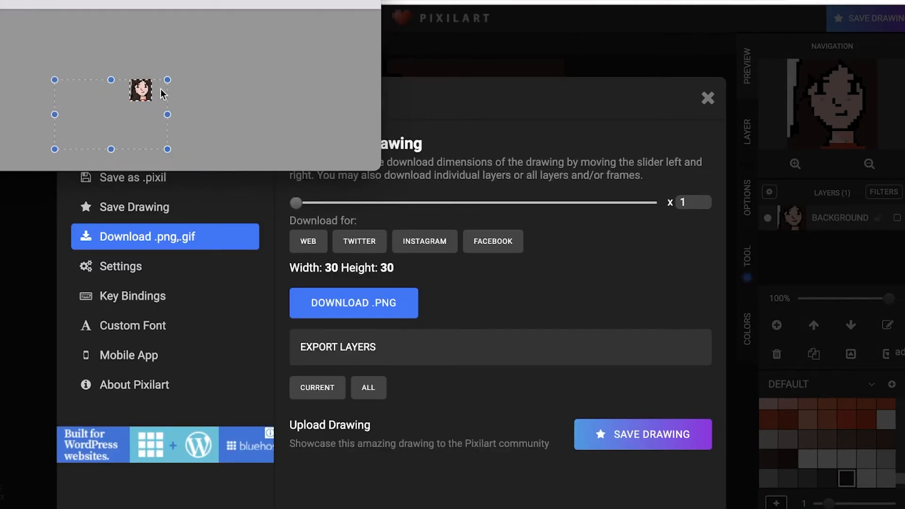
{"action": "left_click", "coordinate": [229, 108]}
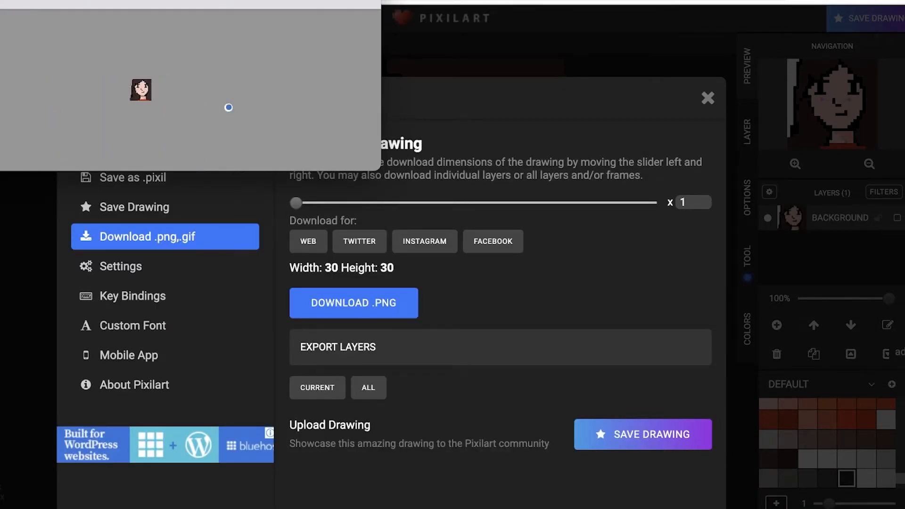
{"action": "key", "text": "super+w"}
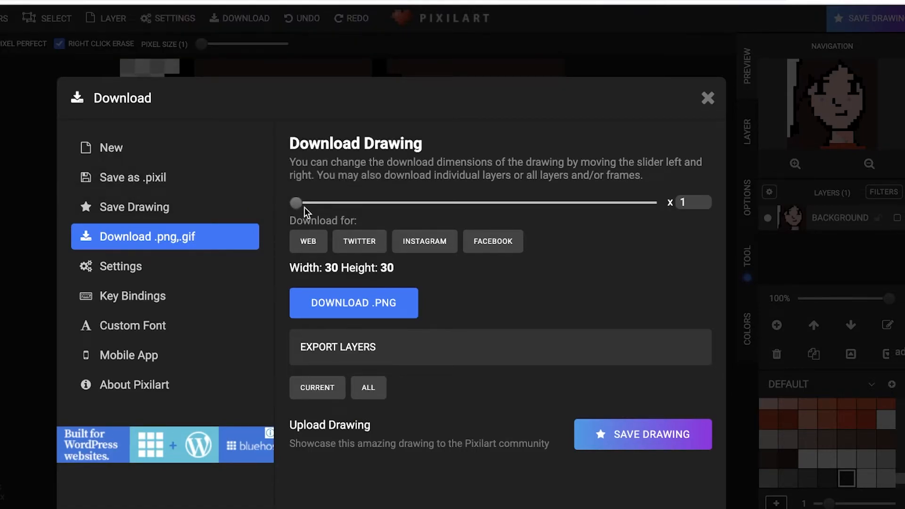
- Download the drawing again as a PNG at 40x scale, 1200 by 1200 pixels, and return to the canvas
{"action": "left_click_drag", "start_coordinate": [296, 204], "coordinate": [338, 203]}
{"action": "left_click", "coordinate": [408, 309]}
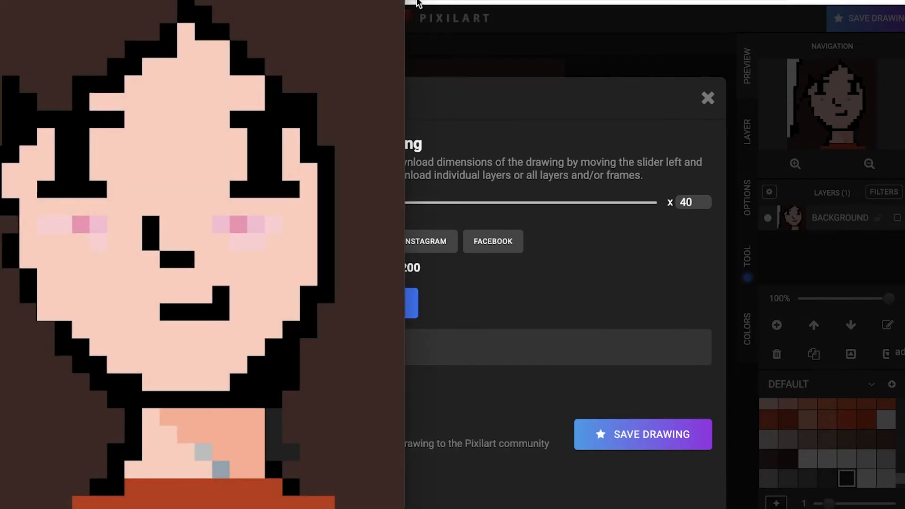
{"action": "left_click_drag", "start_coordinate": [403, 2], "coordinate": [664, 38]}
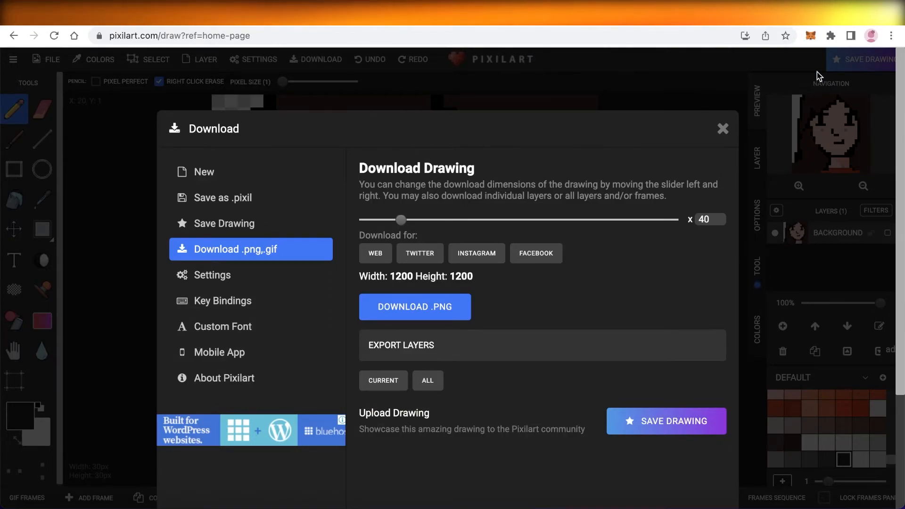
{"action": "left_click", "coordinate": [724, 135]}
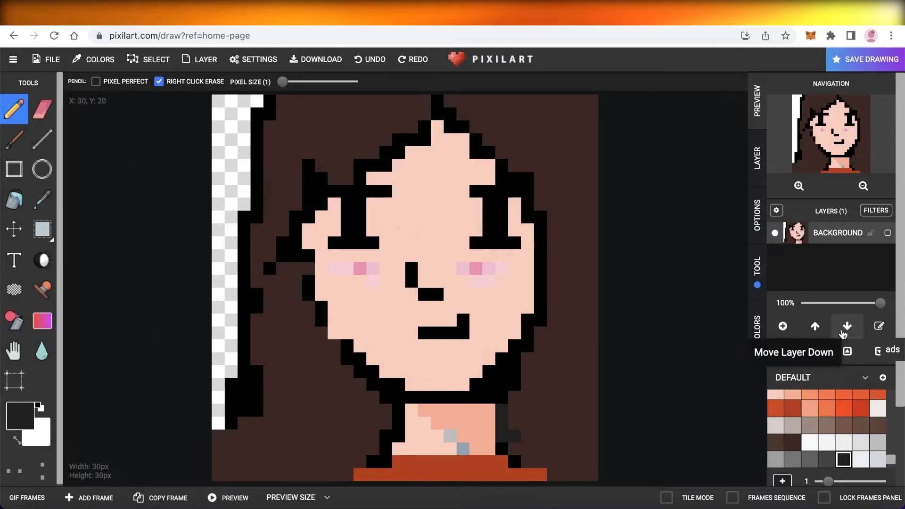
- Paint a small white cross-shaped hair ornament in the hair just above the right-hand eye
{"action": "left_click", "coordinate": [808, 441]}
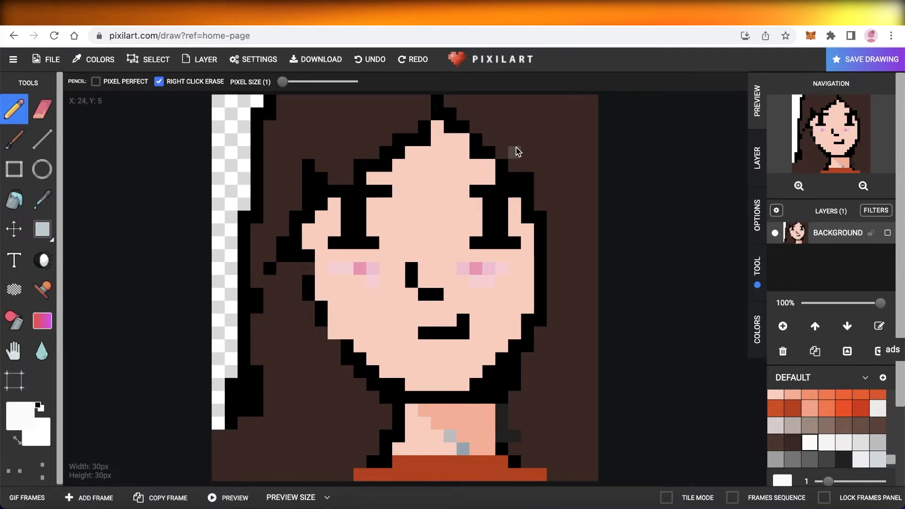
{"action": "left_click", "coordinate": [514, 152]}
{"action": "left_click", "coordinate": [526, 165]}
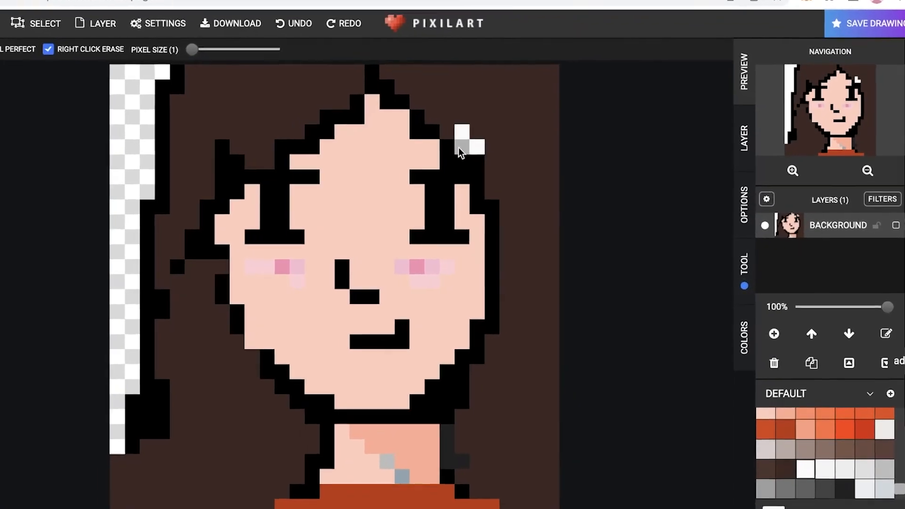
{"action": "left_click", "coordinate": [447, 147]}
{"action": "left_click", "coordinate": [461, 147]}
{"action": "left_click", "coordinate": [462, 161]}
- Add a second white cross diagonally above the first one in the hair
{"action": "left_click", "coordinate": [446, 101]}
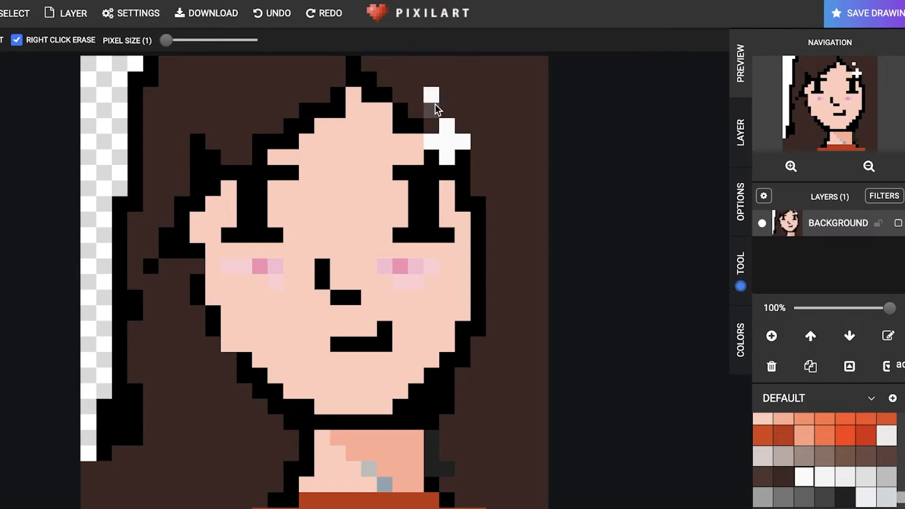
{"action": "left_click", "coordinate": [447, 95]}
{"action": "left_click", "coordinate": [431, 78]}
{"action": "left_click", "coordinate": [431, 110]}
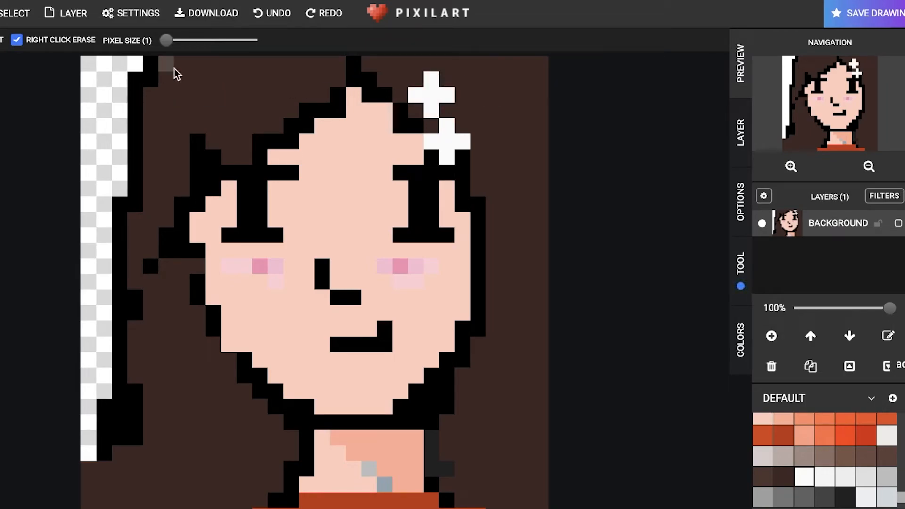
- Recolor the upper hair ornament in pale yellow and fill out its corner pixels
{"action": "scroll", "coordinate": [486, 187], "scroll_direction": "up", "scroll_amount": 3}
{"action": "scroll", "coordinate": [485, 189], "scroll_direction": "down", "scroll_amount": 3}
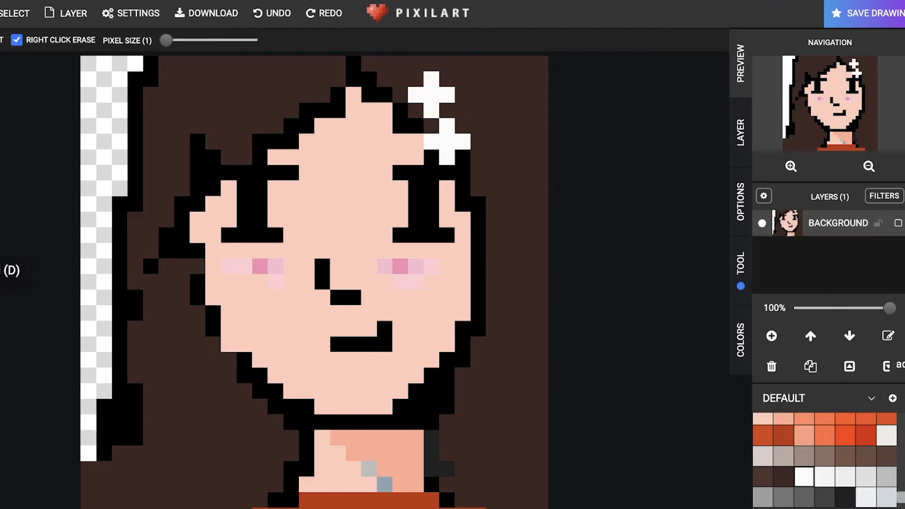
{"action": "left_click", "coordinate": [440, 131]}
{"action": "scroll", "coordinate": [841, 464], "scroll_direction": "down", "scroll_amount": 3}
{"action": "left_click", "coordinate": [804, 452]}
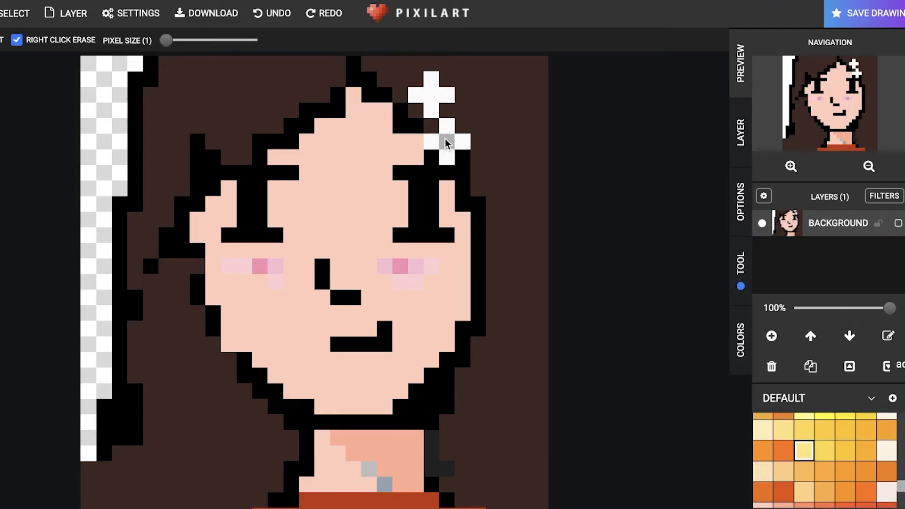
{"action": "left_click", "coordinate": [443, 80]}
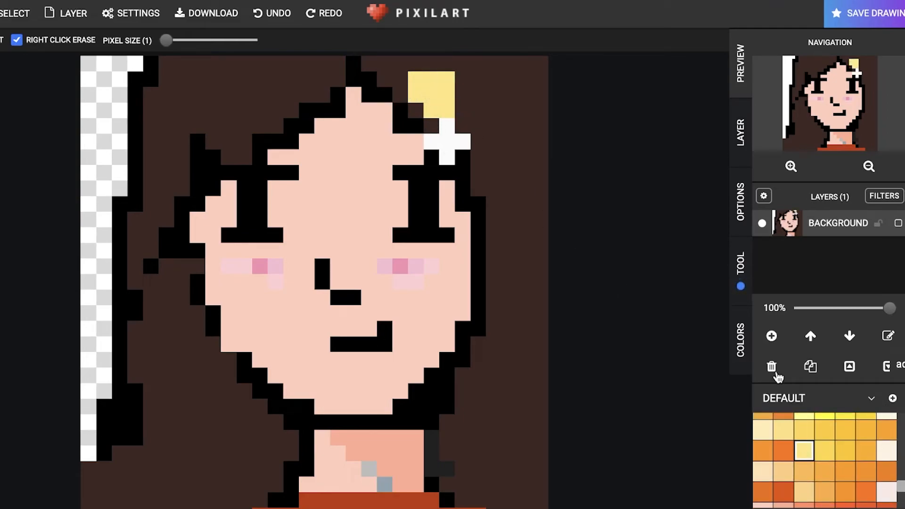
- Paint the middle row and the top center pixel of the yellow hair ornament in dark orange
{"action": "left_click", "coordinate": [783, 489]}
{"action": "left_click", "coordinate": [447, 94]}
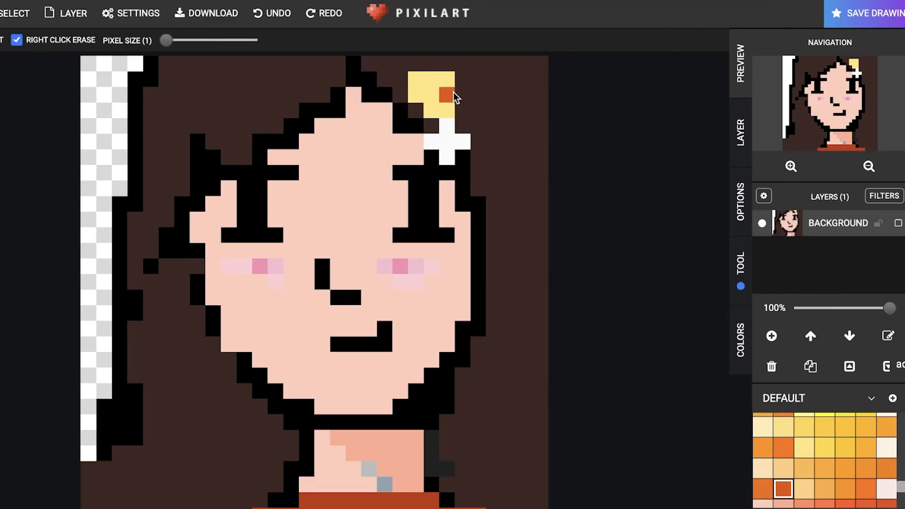
{"action": "right_click", "coordinate": [414, 96]}
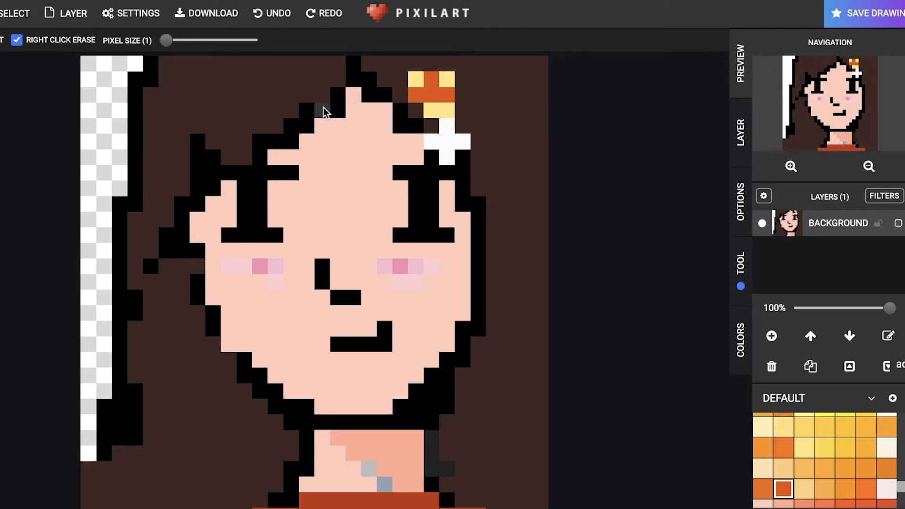
- Turn the mouth into a frown with near-black downturned ends, and cover the old upturned corner in pale peach
{"action": "scroll", "coordinate": [799, 445], "scroll_direction": "down", "scroll_amount": 5}
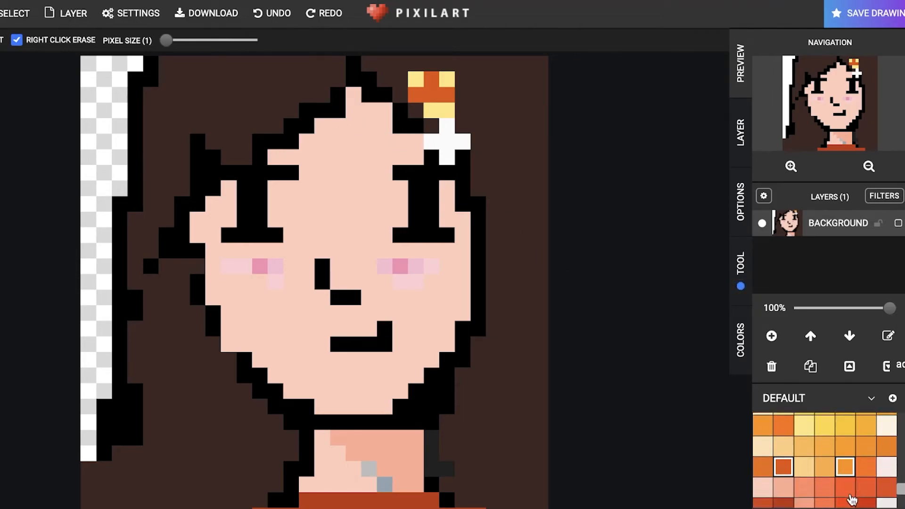
{"action": "left_click", "coordinate": [845, 457]}
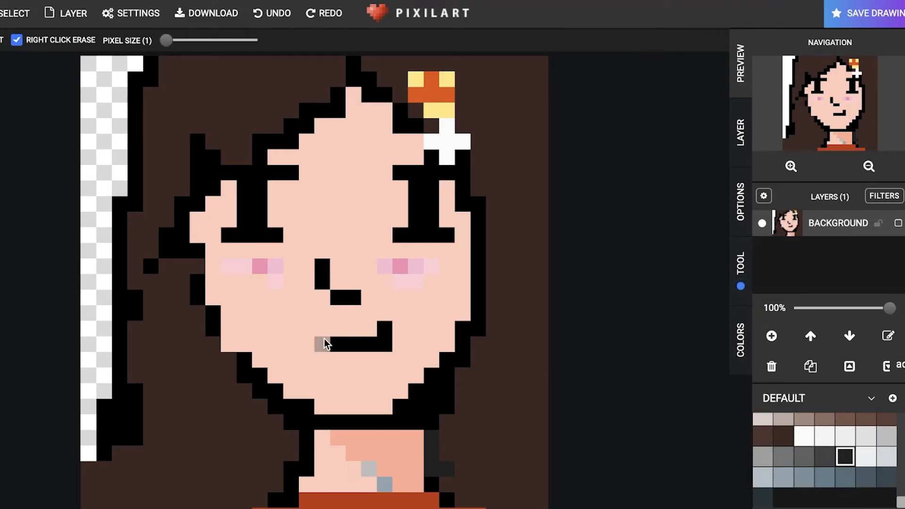
{"action": "left_click", "coordinate": [398, 350]}
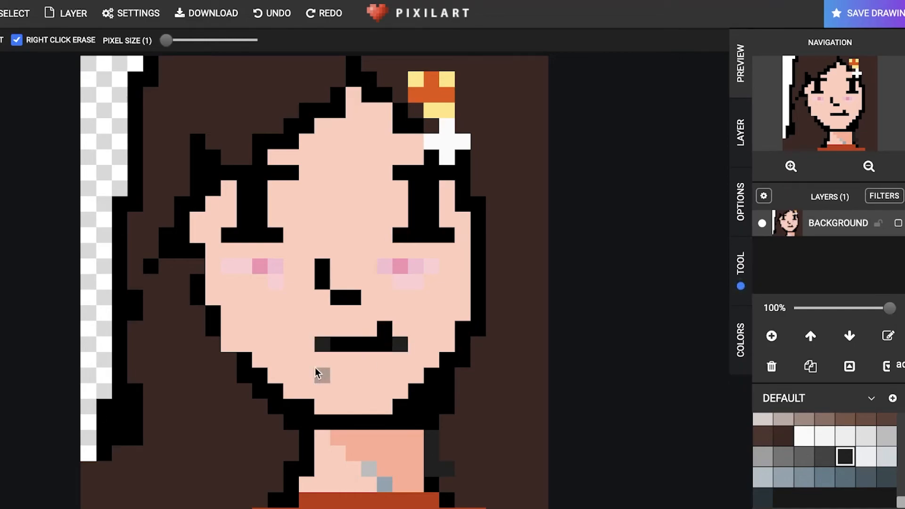
{"action": "scroll", "coordinate": [759, 438], "scroll_direction": "up", "scroll_amount": 5}
{"action": "left_click", "coordinate": [384, 329]}
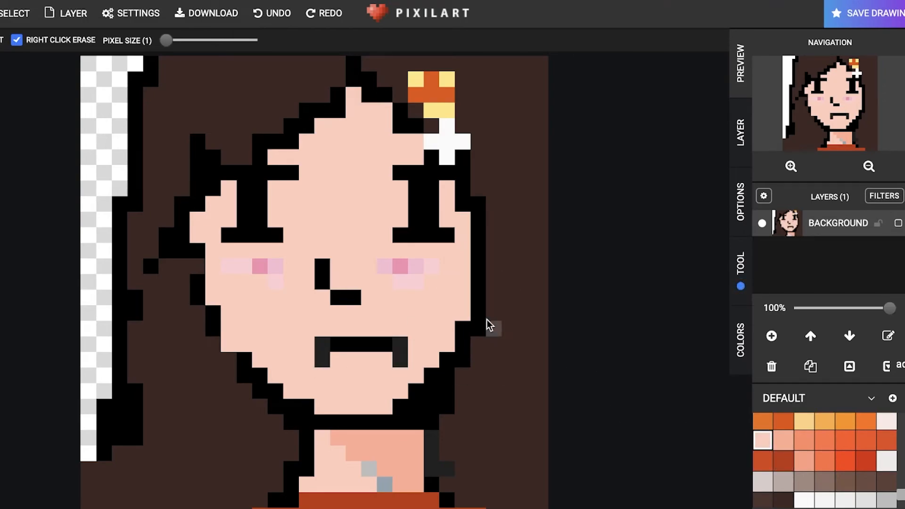